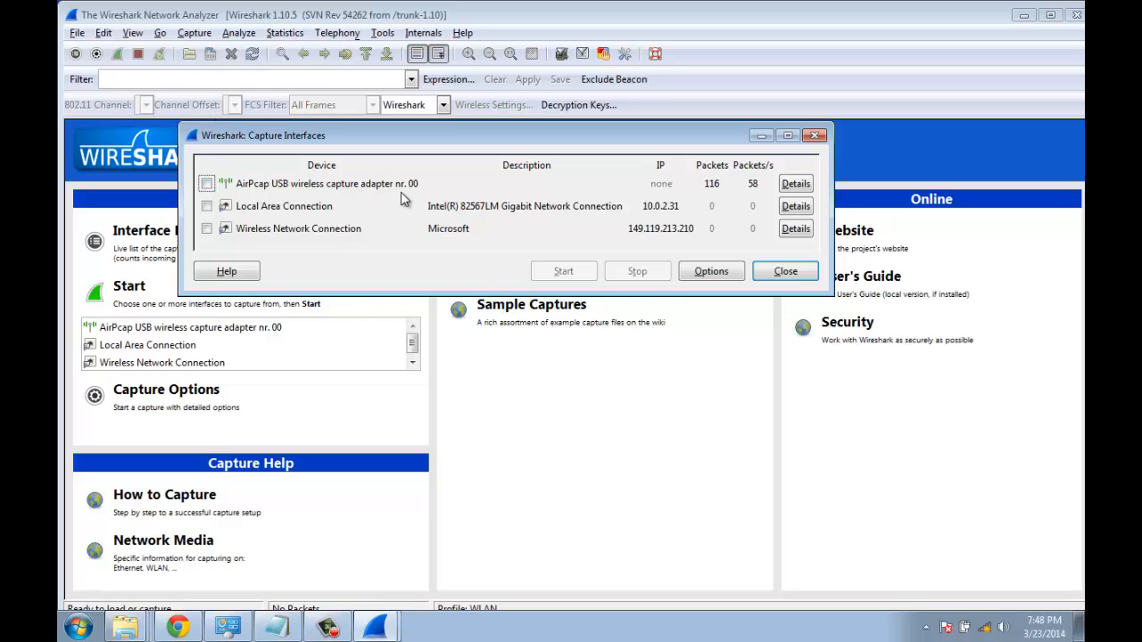
Start capturing on the AirPcap USB wireless capture adapter nr. 00 and connect the computer to the AirOrangeX wireless network
left_click(206, 185)
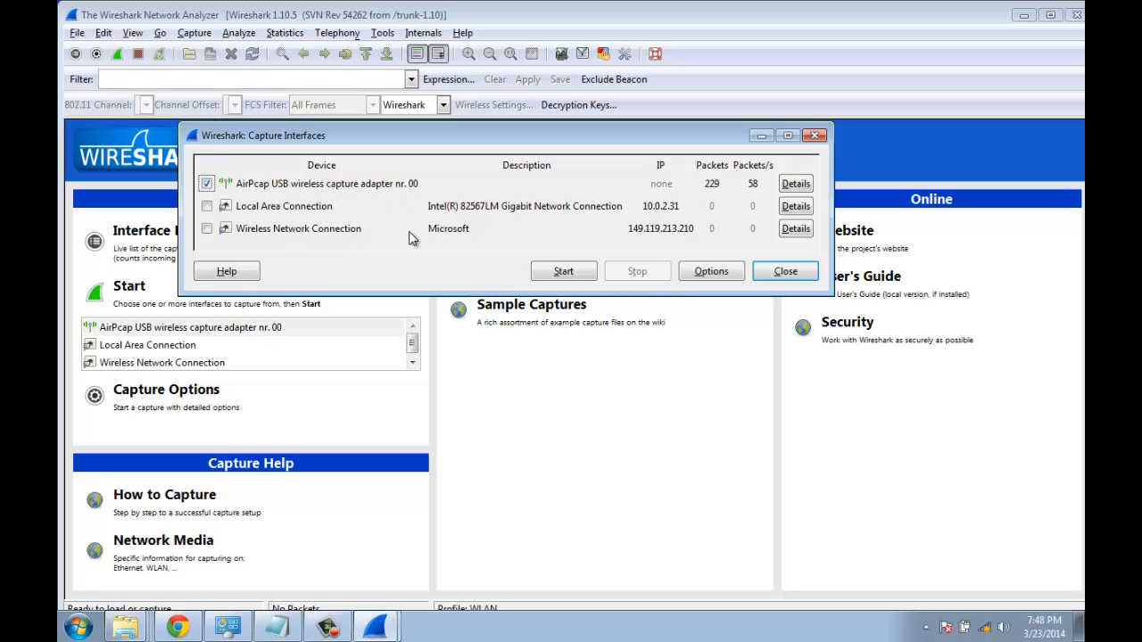
left_click(563, 271)
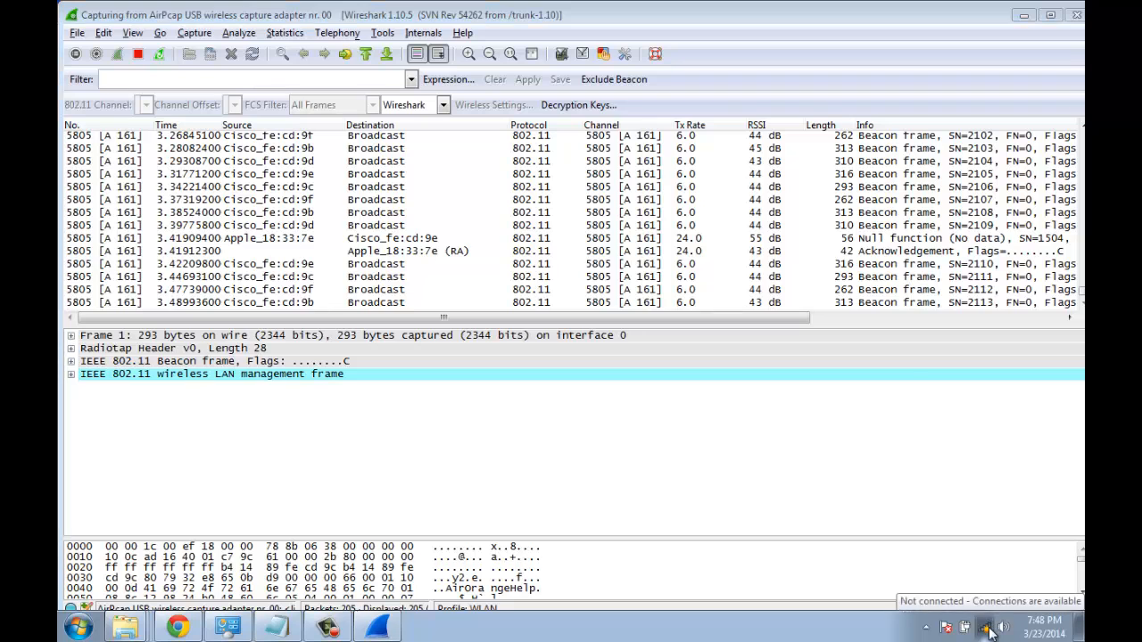
left_click(985, 628)
double_click(973, 408)
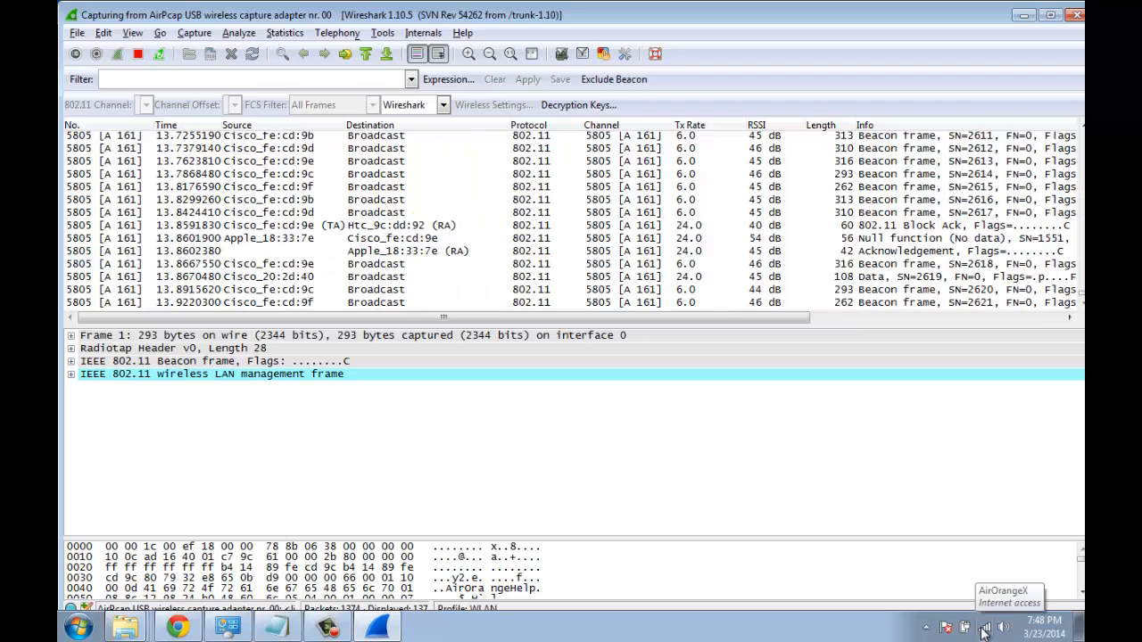
Disconnect from the AirOrangeX wireless network and stop the running packet capture
left_click(984, 628)
left_click(973, 400)
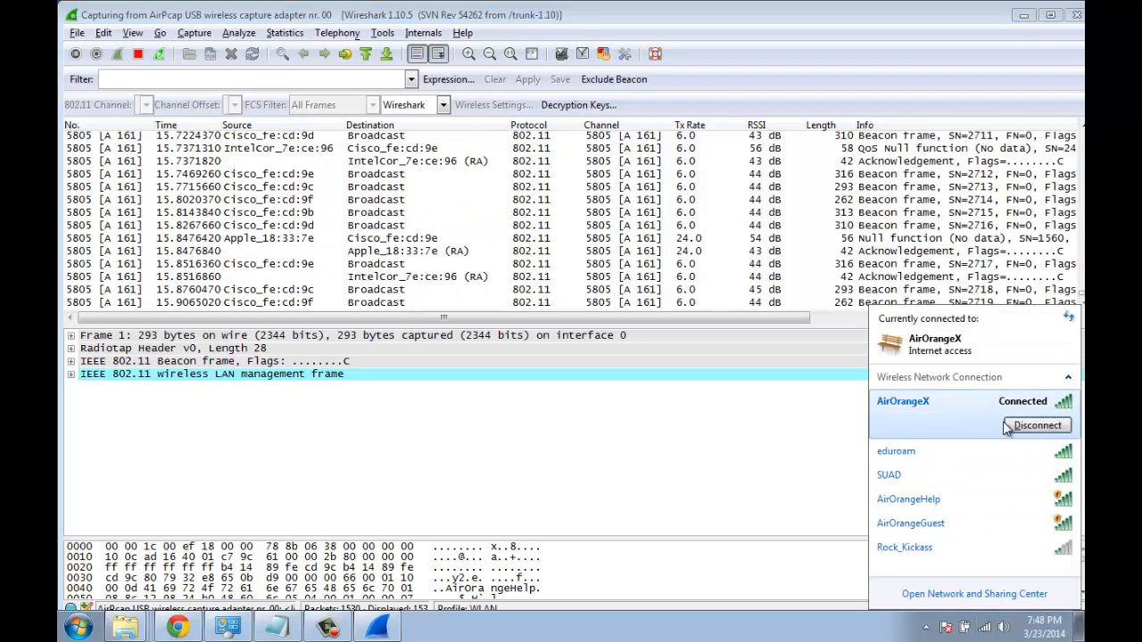
left_click(1013, 426)
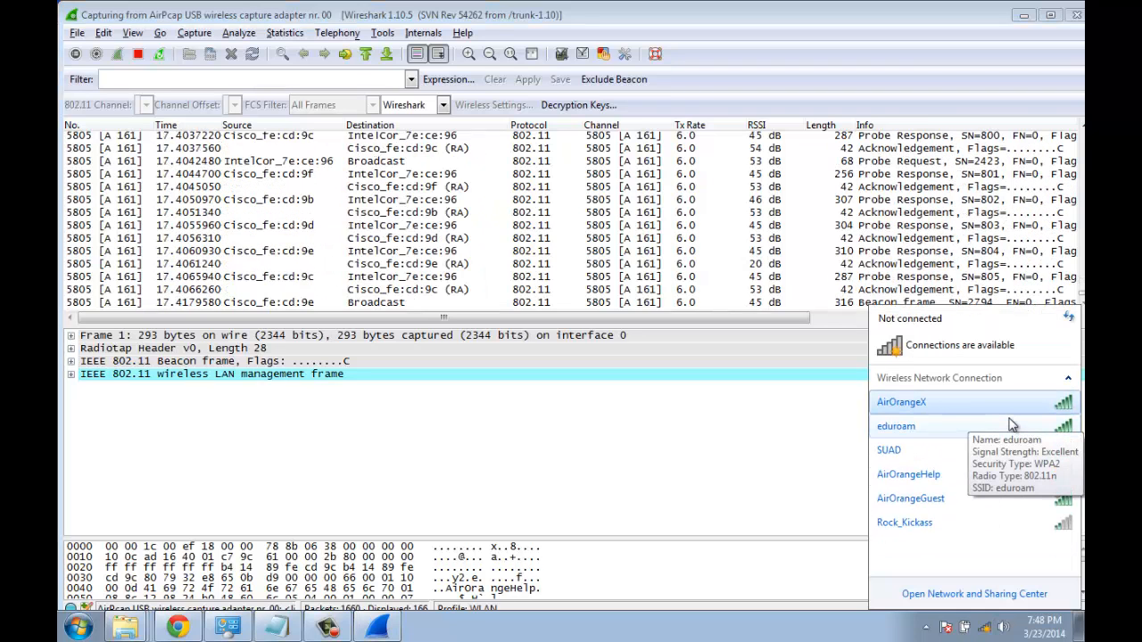
left_click(829, 444)
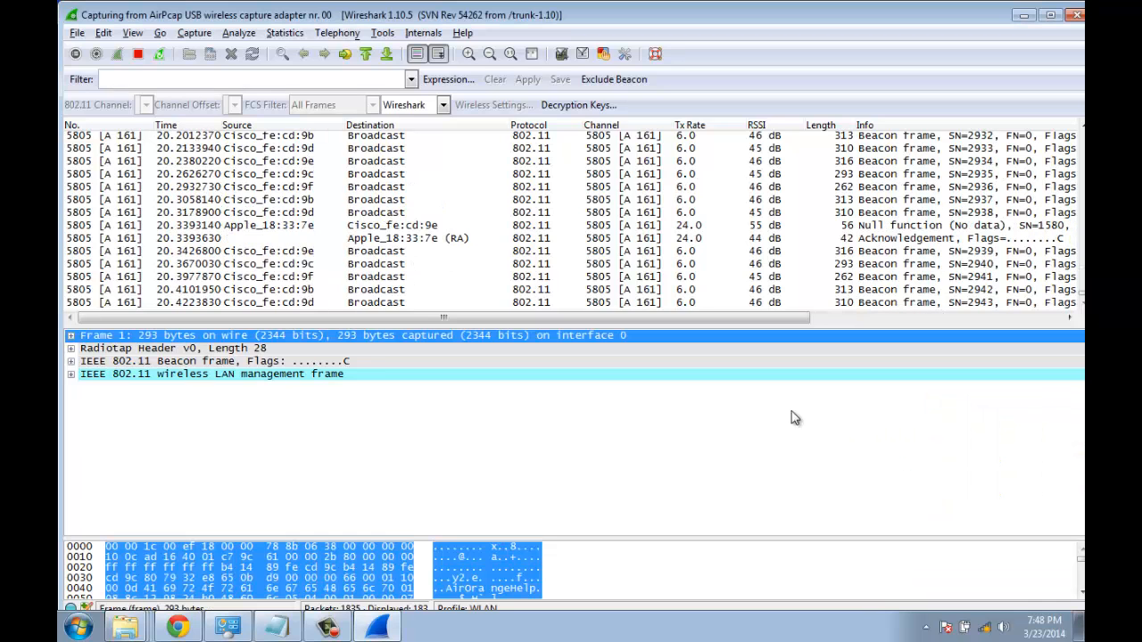
left_click(138, 56)
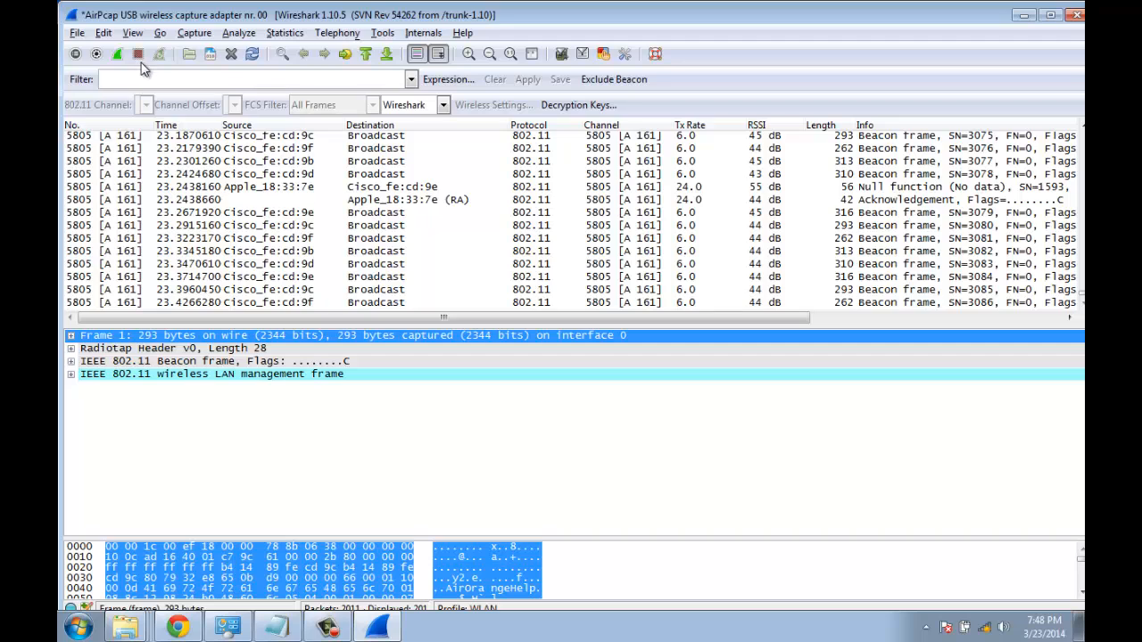
Copy the Authentication Frame filter wlan.fc.type_subtype==0x0b from the Notepad list and apply it as Wireshark's display filter
left_click(279, 630)
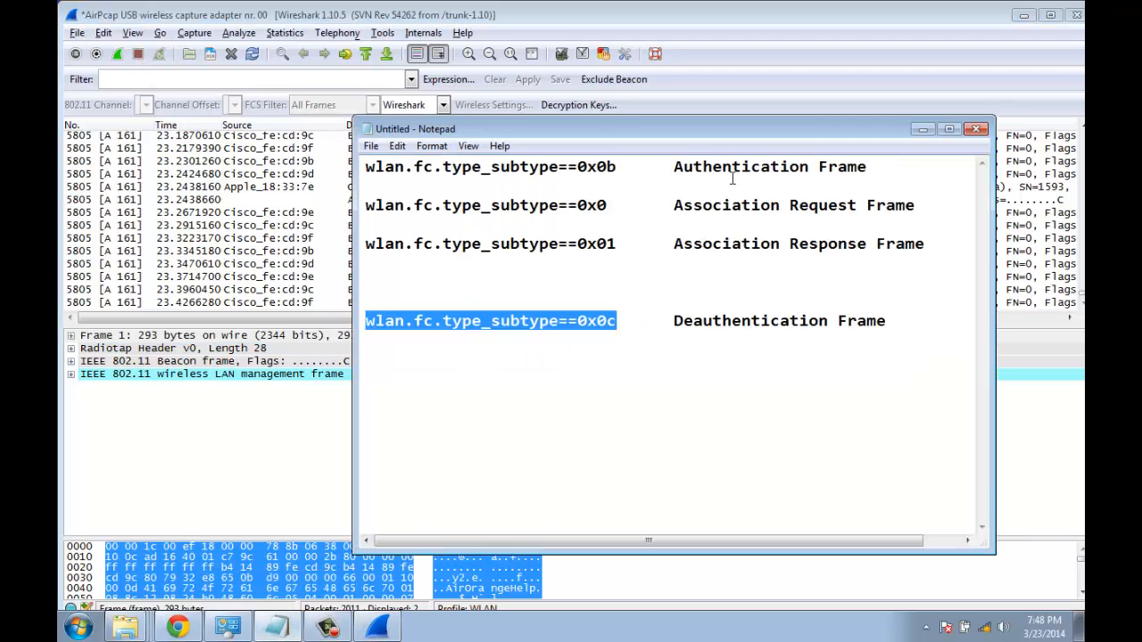
left_click_drag(674, 166, 873, 167)
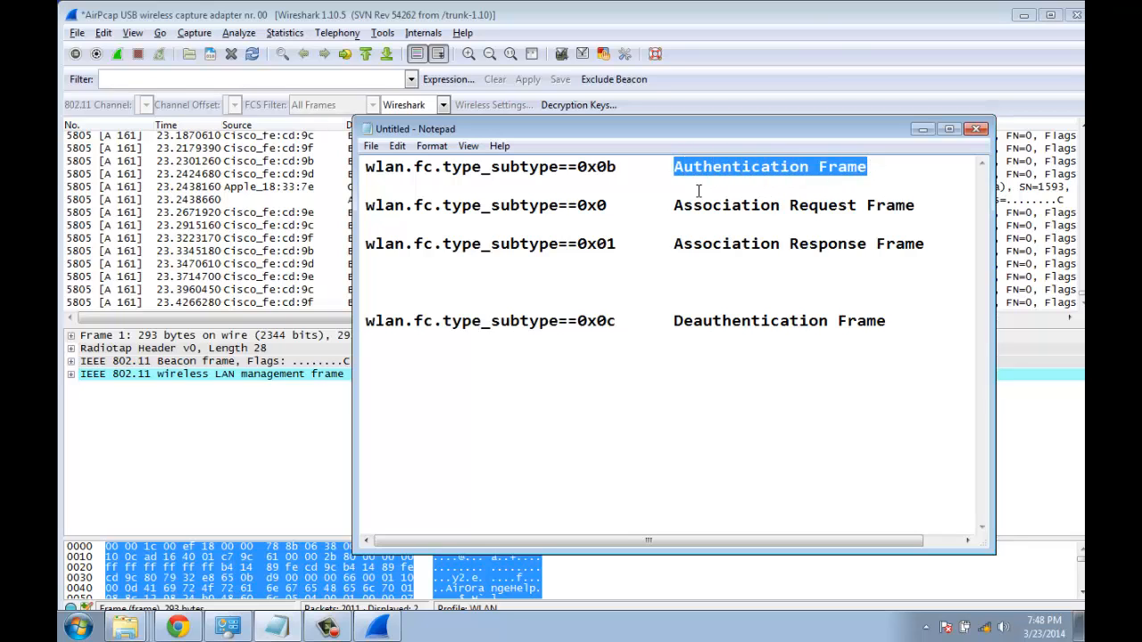
left_click_drag(622, 168, 365, 173)
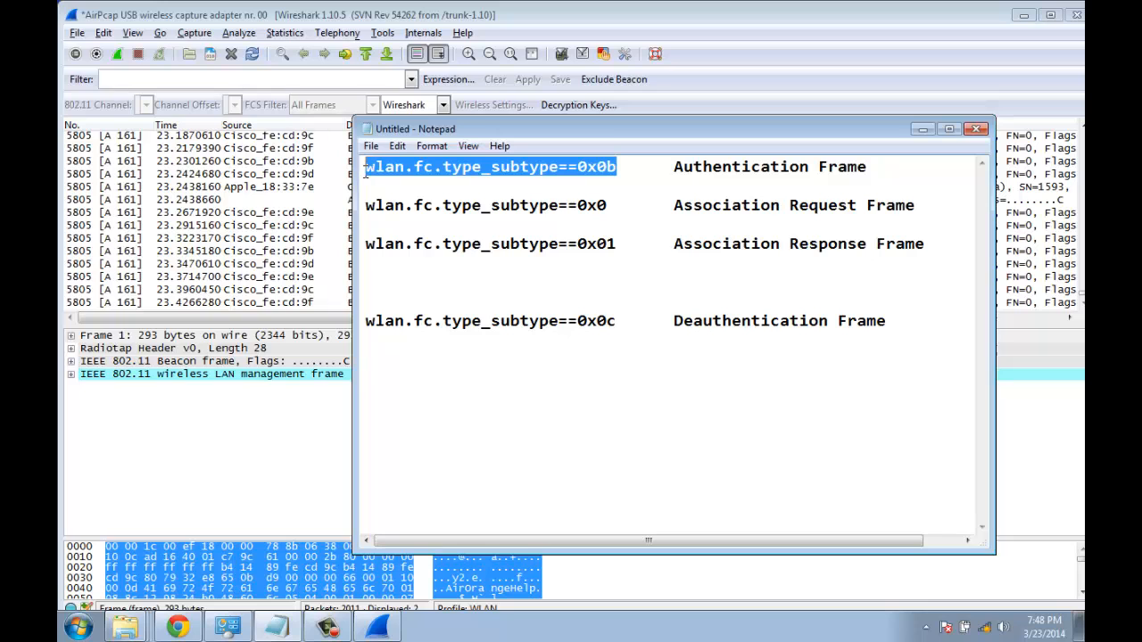
right_click(554, 167)
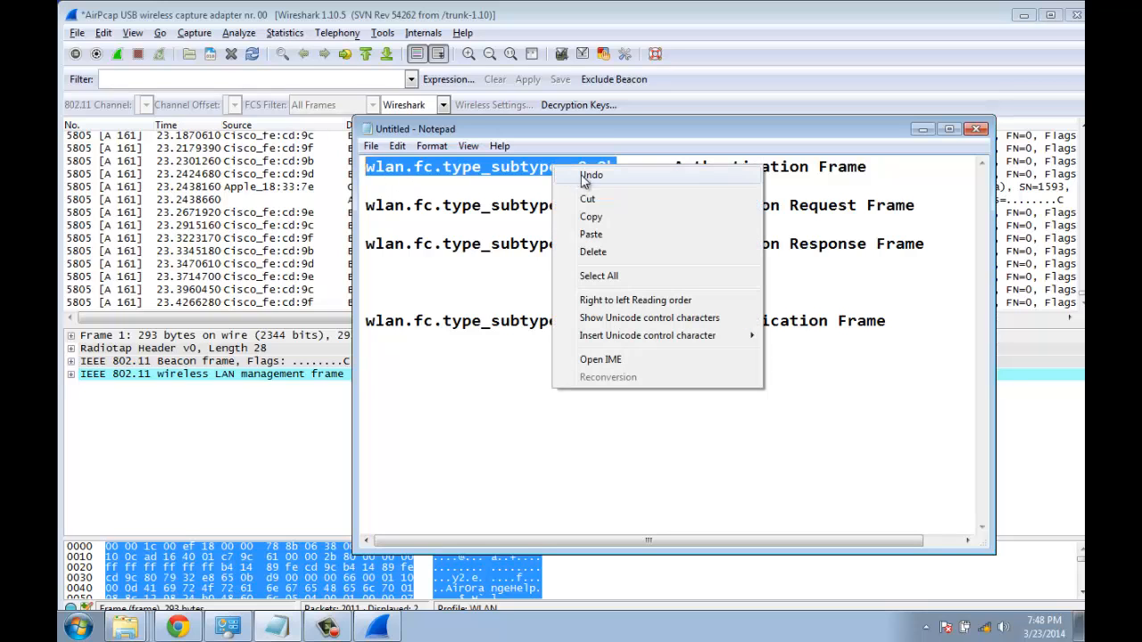
left_click(603, 217)
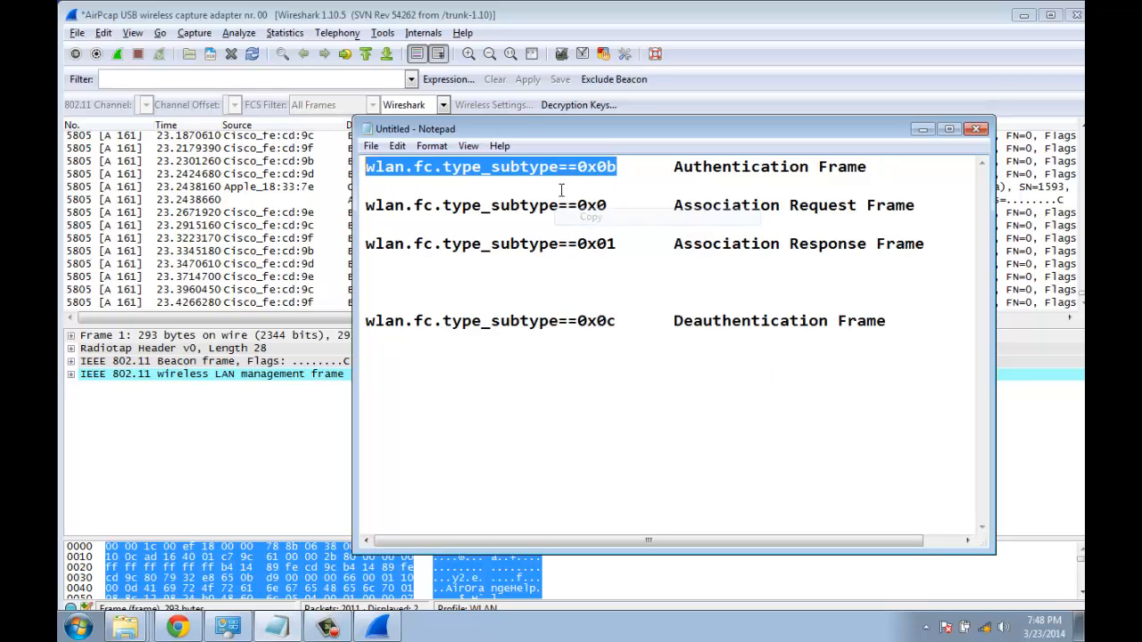
left_click(369, 78)
right_click(370, 78)
left_click(403, 118)
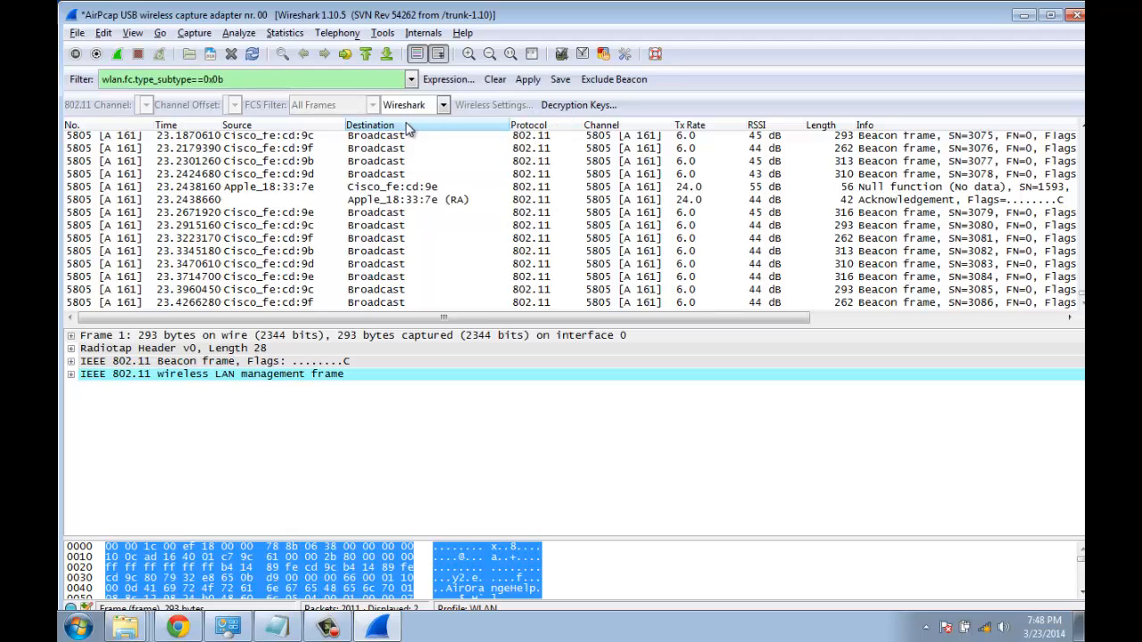
key("Return")
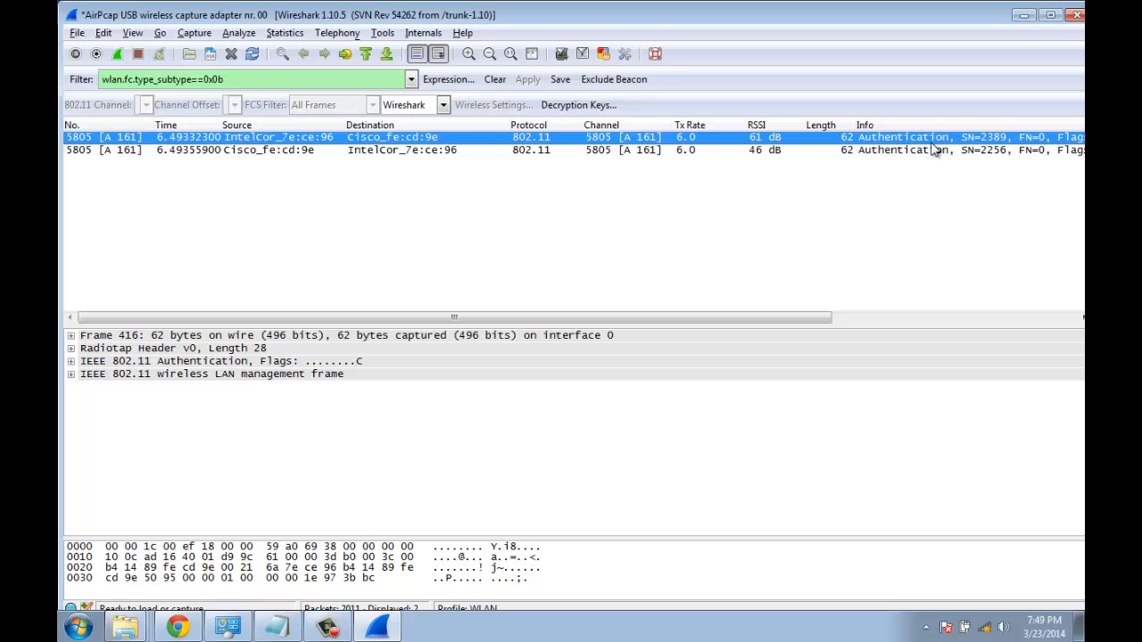
Expand the IEEE 802.11 Authentication header of the second frame and examine its subtype, frame check sequence and frame control type
left_click(379, 151)
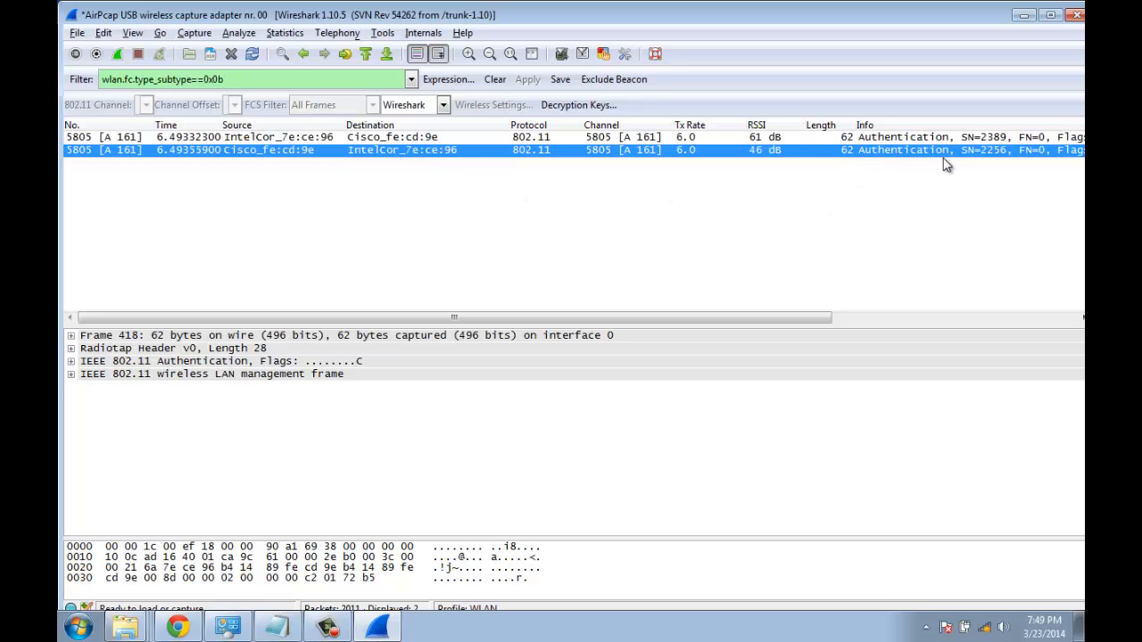
left_click(71, 361)
left_click(219, 362)
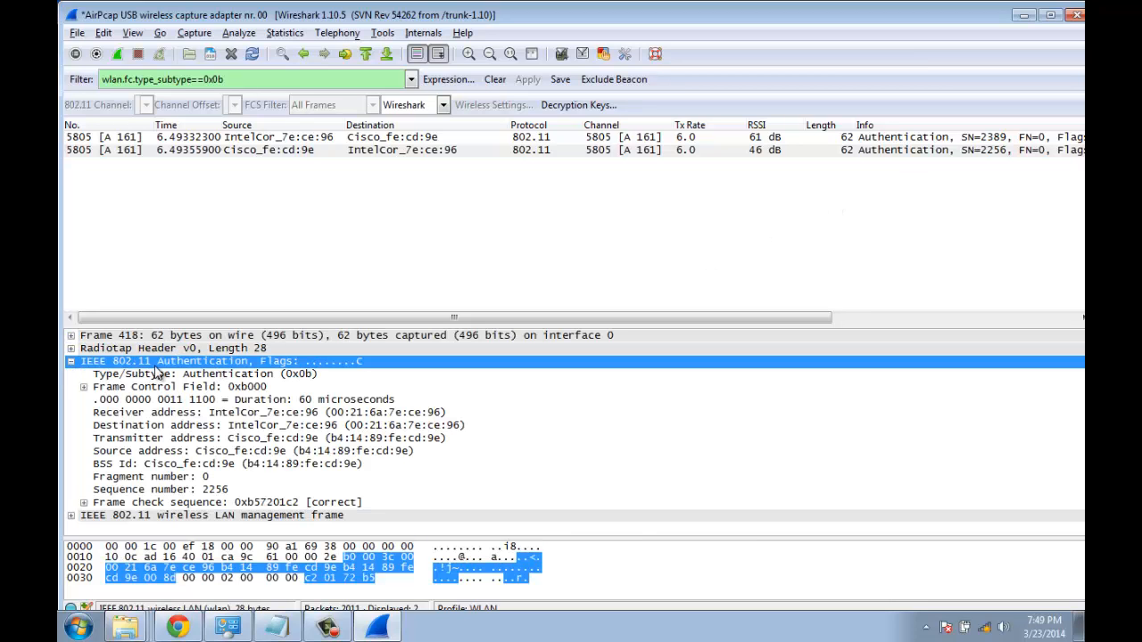
left_click(239, 376)
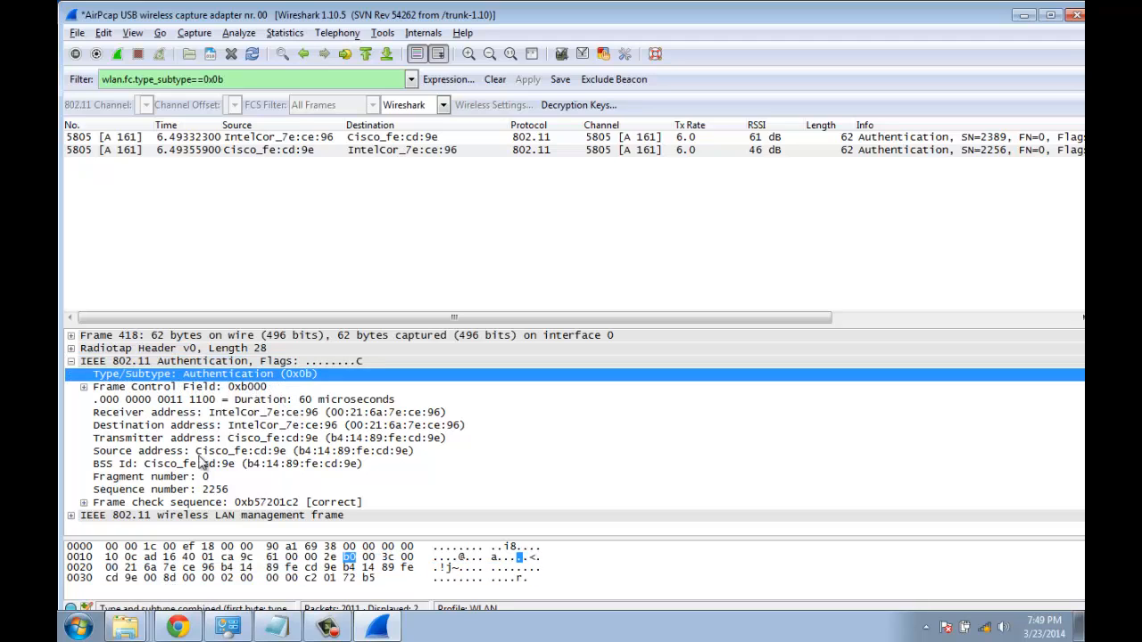
left_click(83, 503)
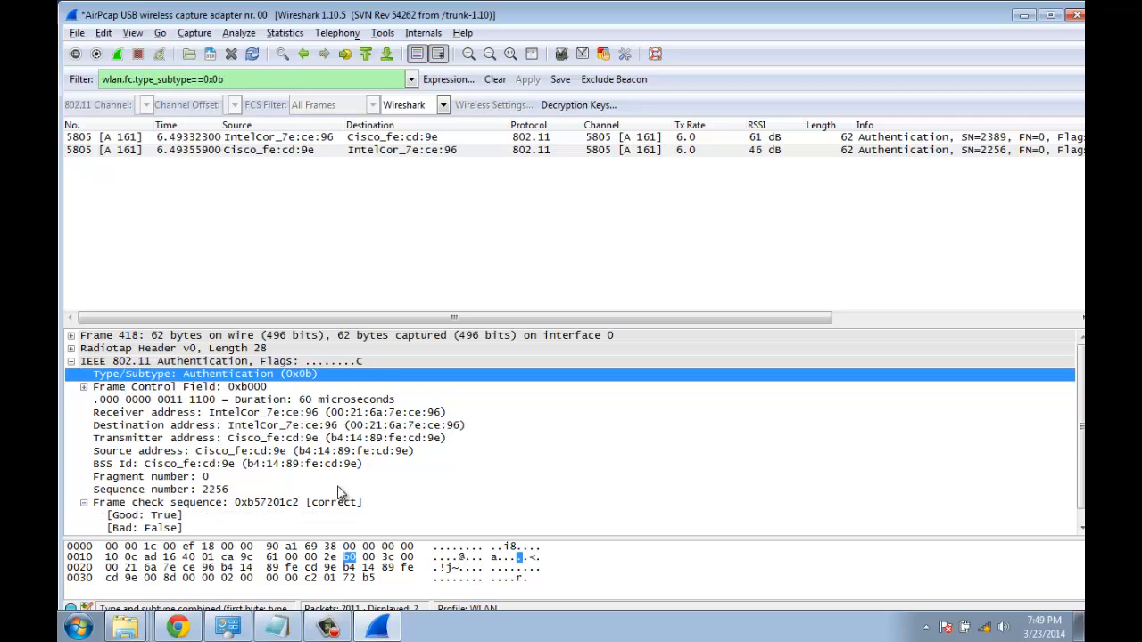
left_click(84, 373)
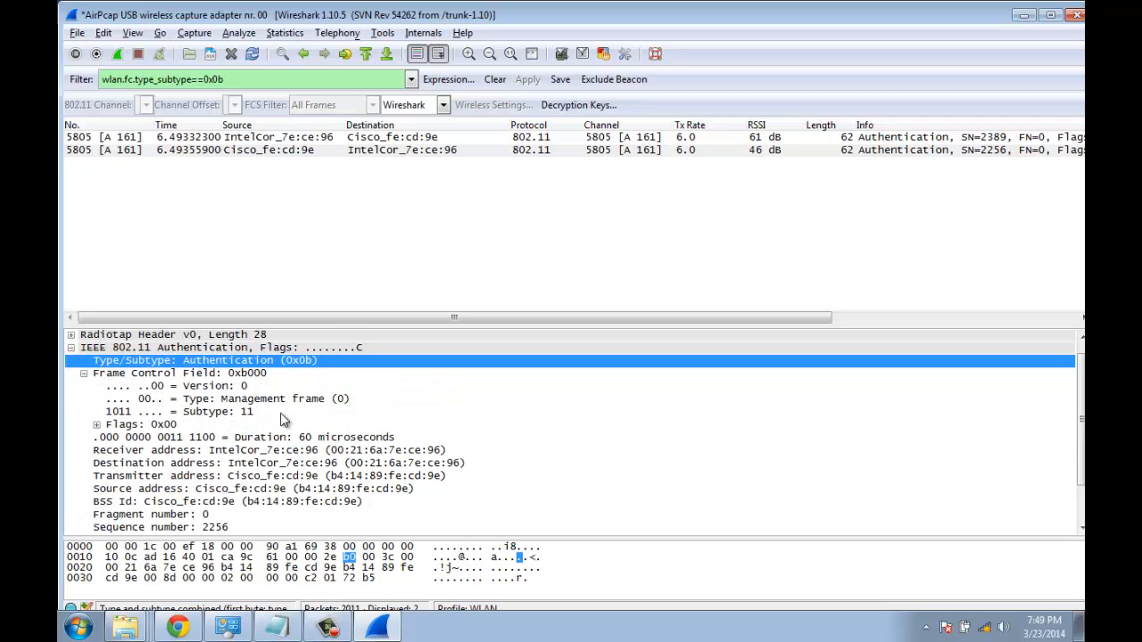
left_click(278, 400)
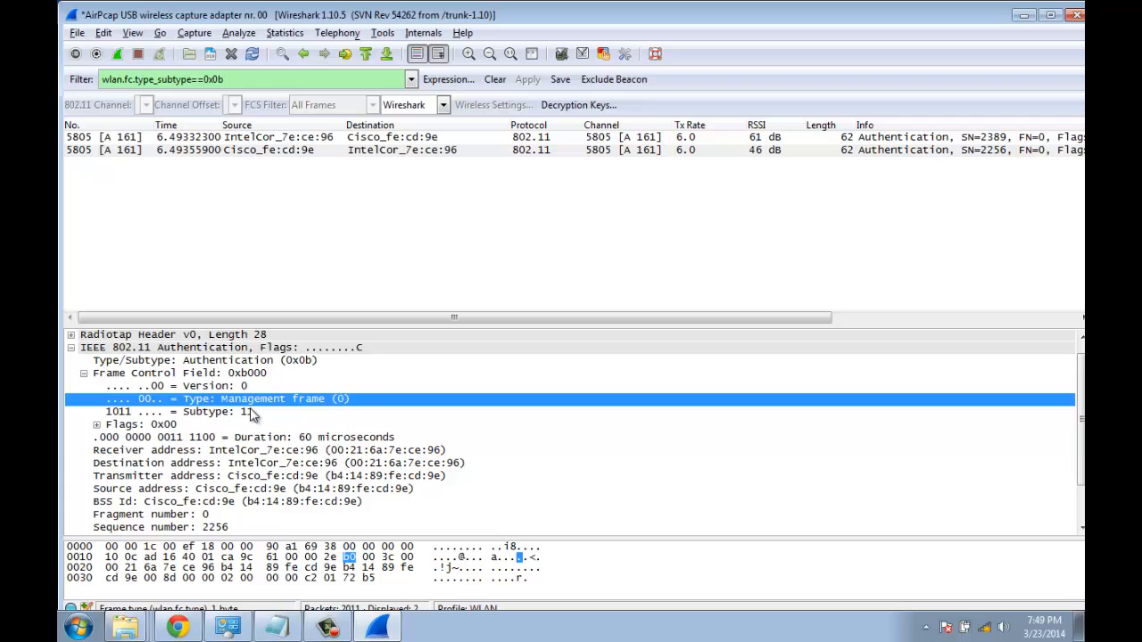
Expand the fixed parameters of the wireless LAN management frame and examine the authentication algorithm and status code
scroll(459, 467, "down", 2)
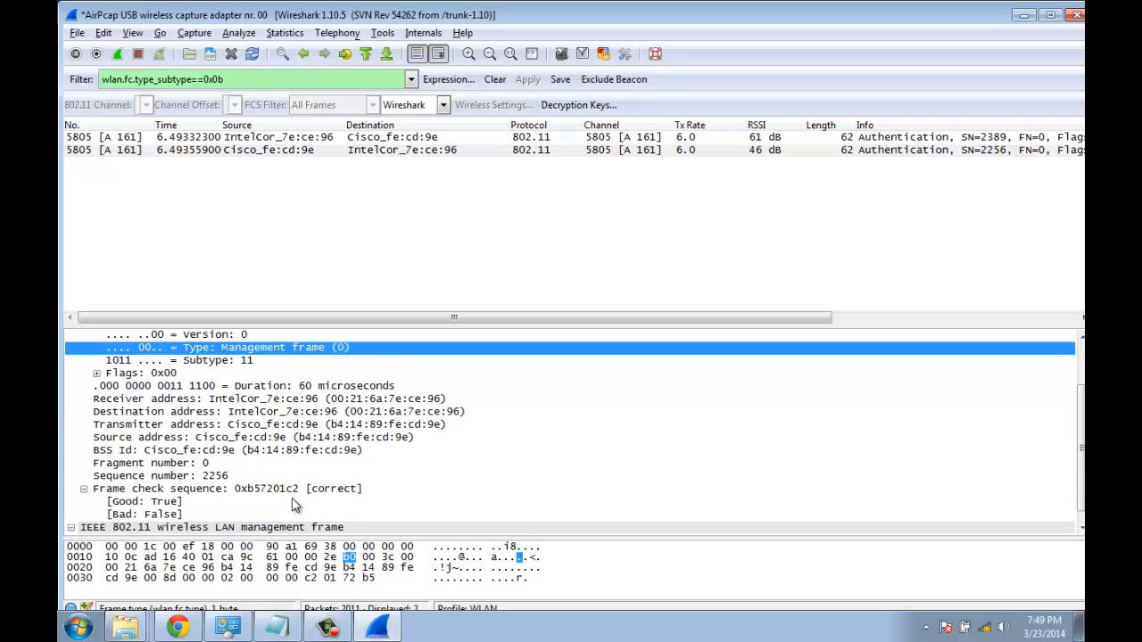
left_click(71, 528)
left_click(83, 528)
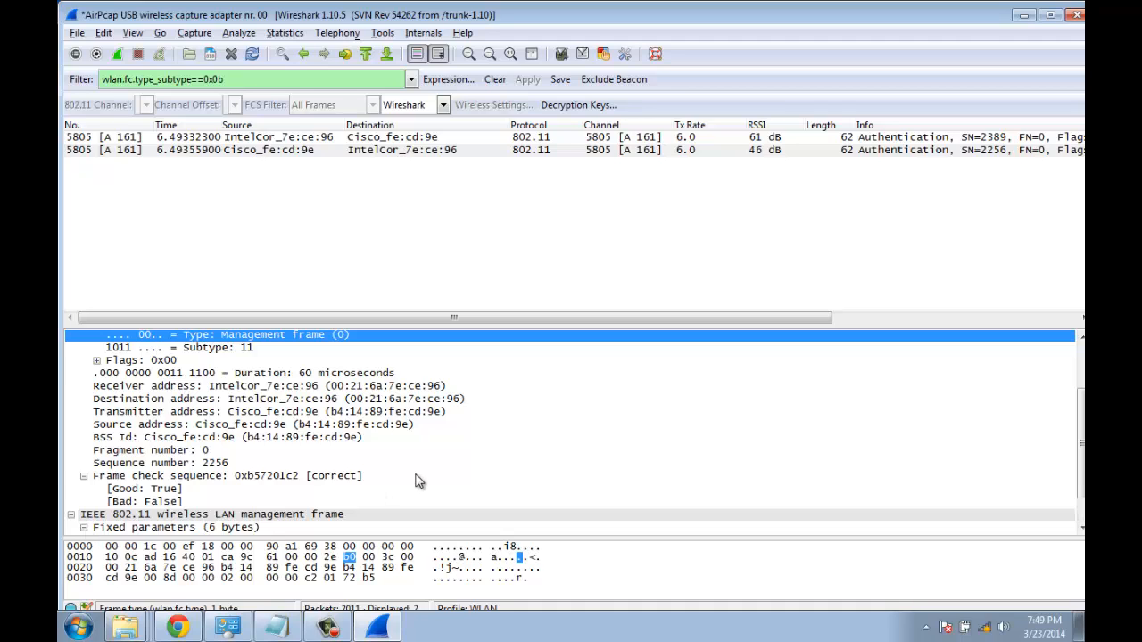
left_click(150, 505)
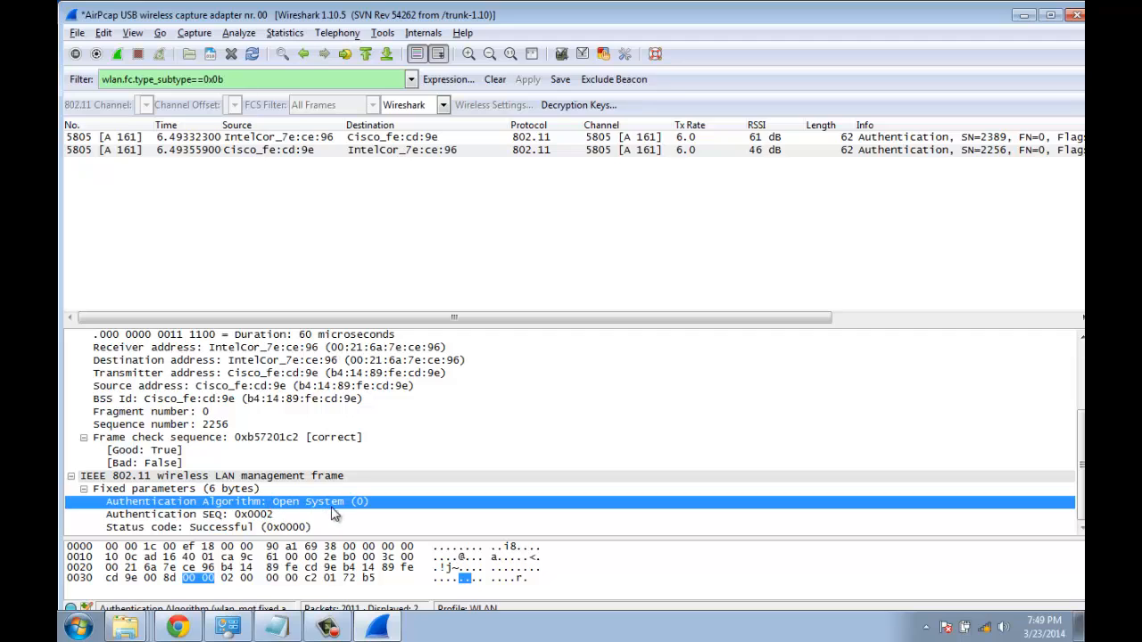
left_click(156, 530)
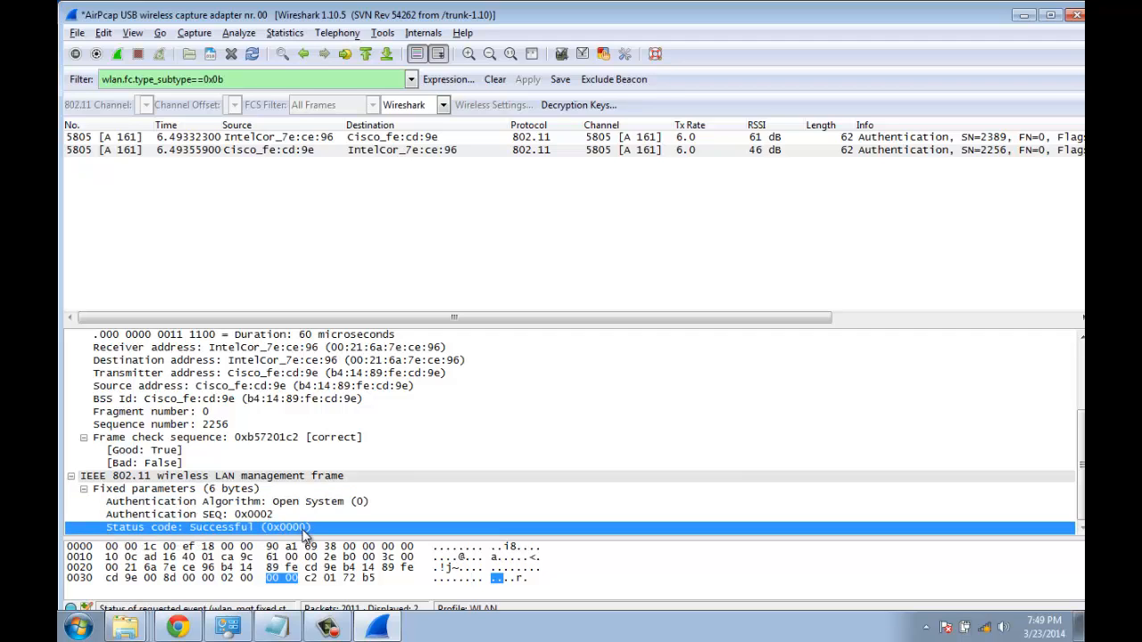
Copy the Association Request Frame filter wlan.fc.type_subtype==0x0 from Notepad and replace Wireshark's display filter with it
left_click(278, 627)
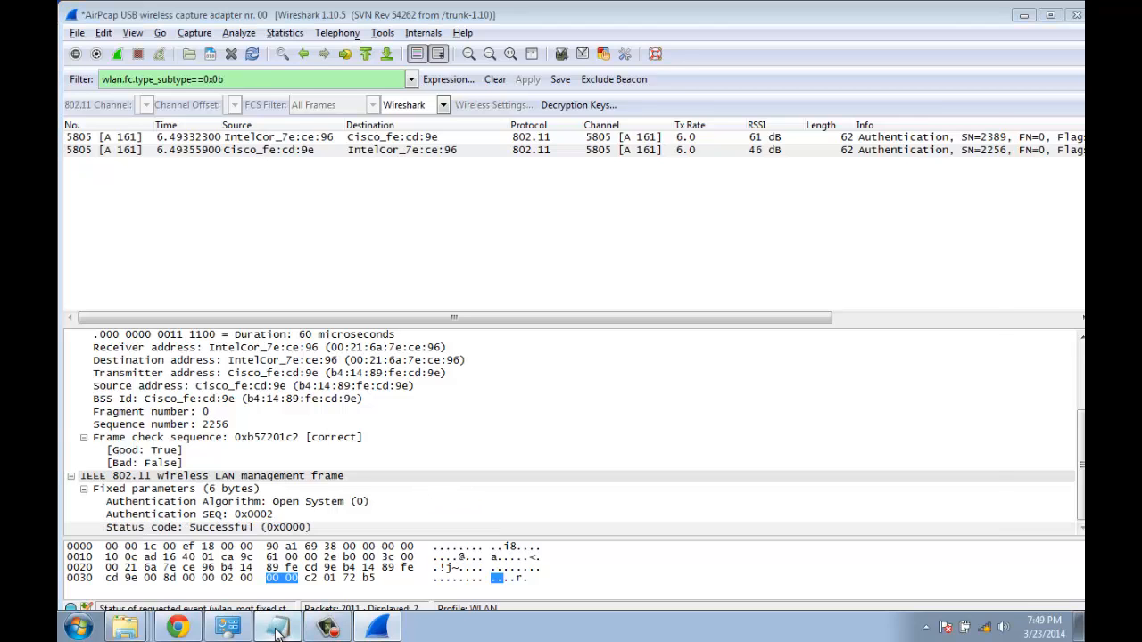
left_click_drag(673, 205, 912, 209)
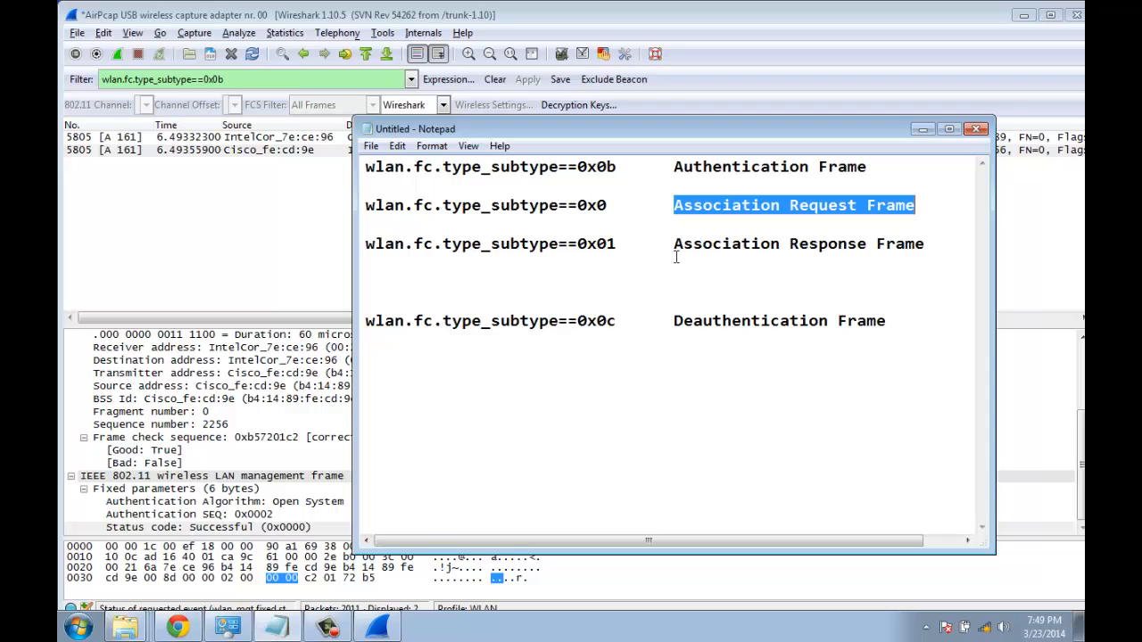
left_click_drag(610, 205, 368, 209)
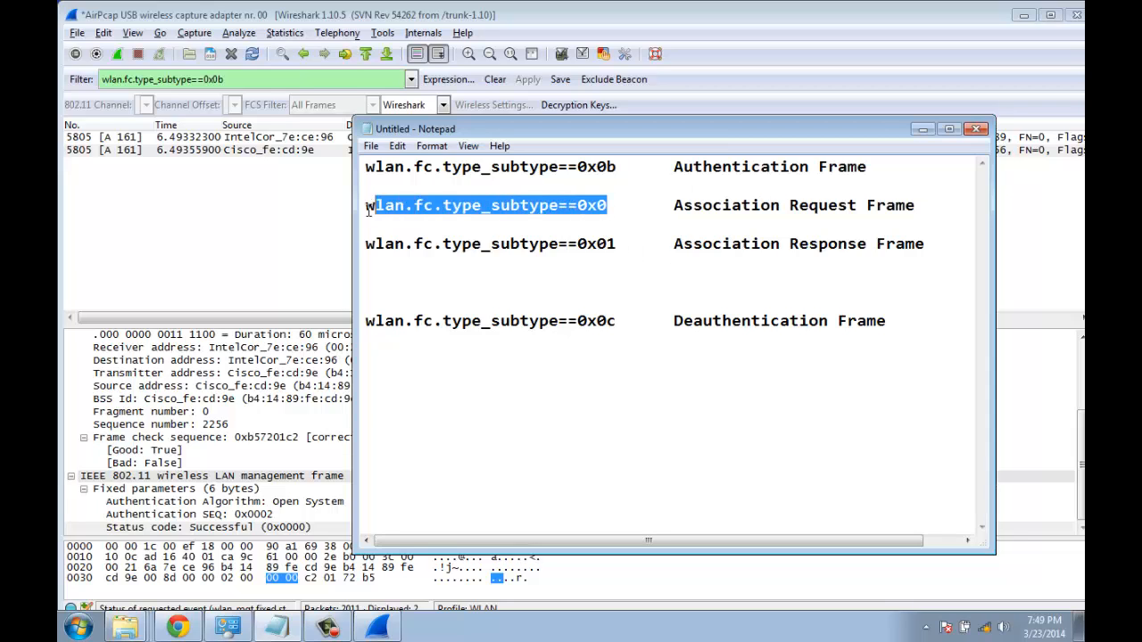
right_click(476, 214)
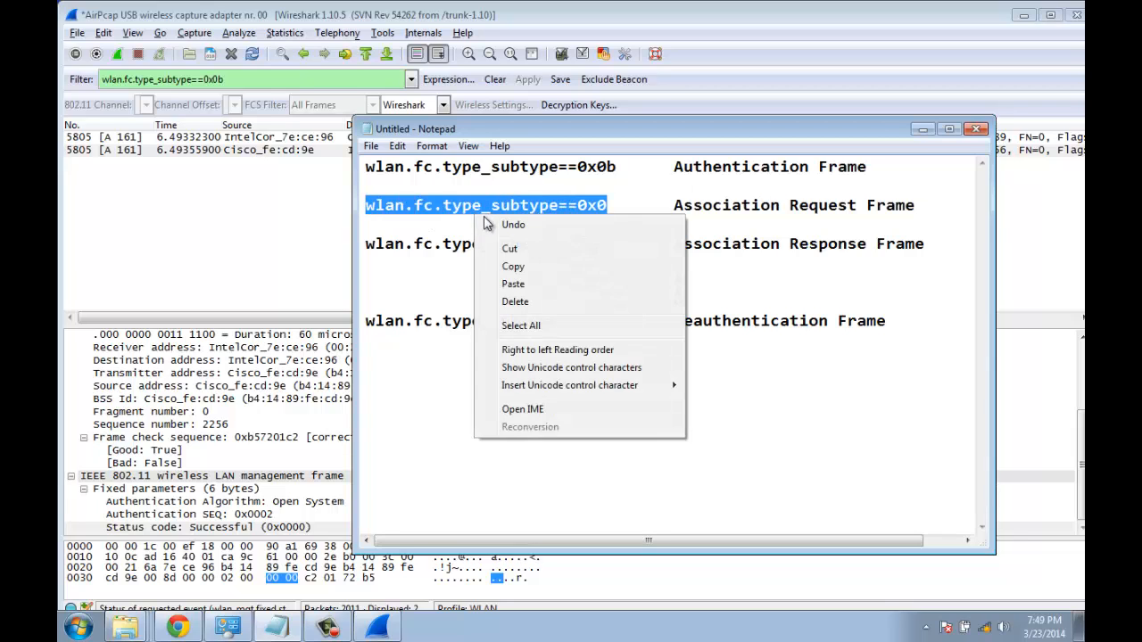
left_click(514, 268)
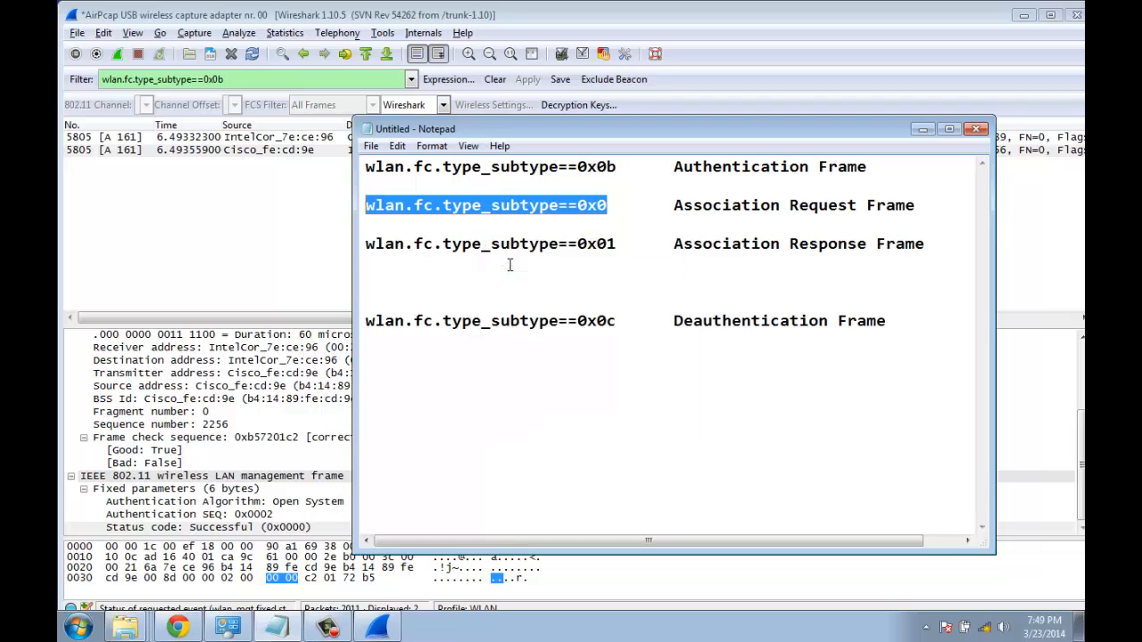
left_click(304, 78)
triple_click(304, 79)
right_click(307, 80)
left_click(339, 121)
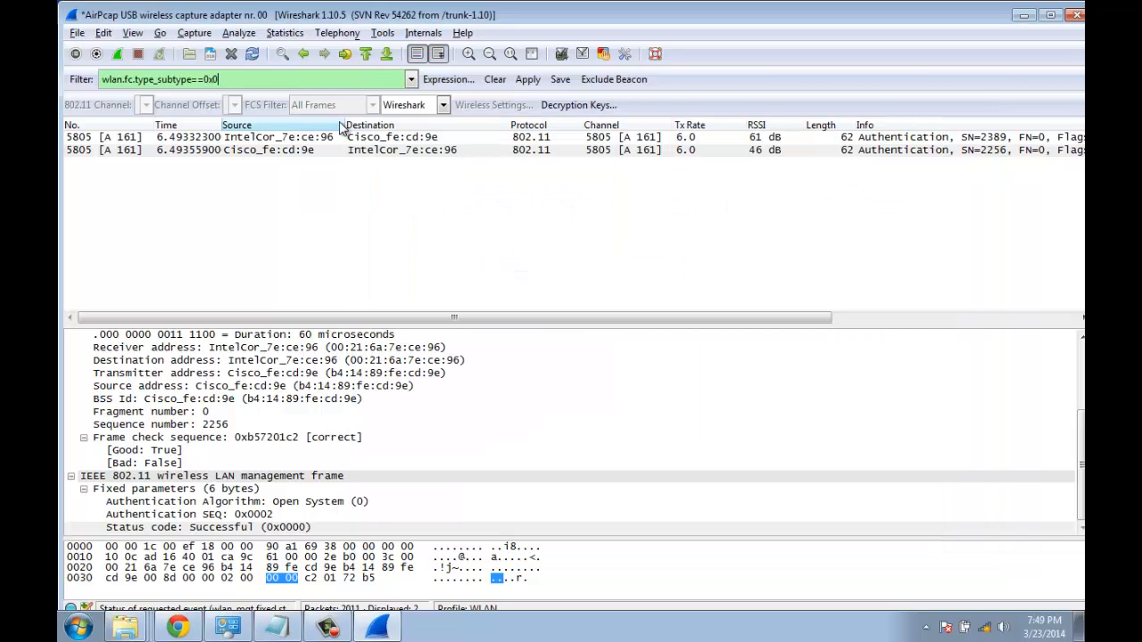
key("Return")
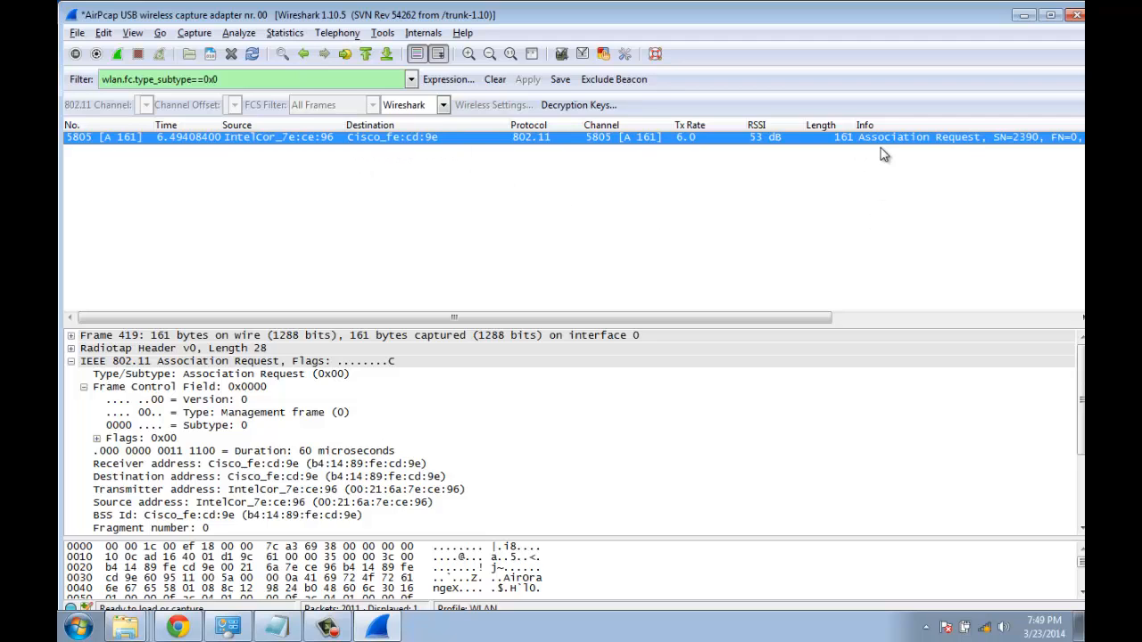
Examine the association request frame's IEEE 802.11 header, checking its type/subtype and frame control type
left_click(207, 368)
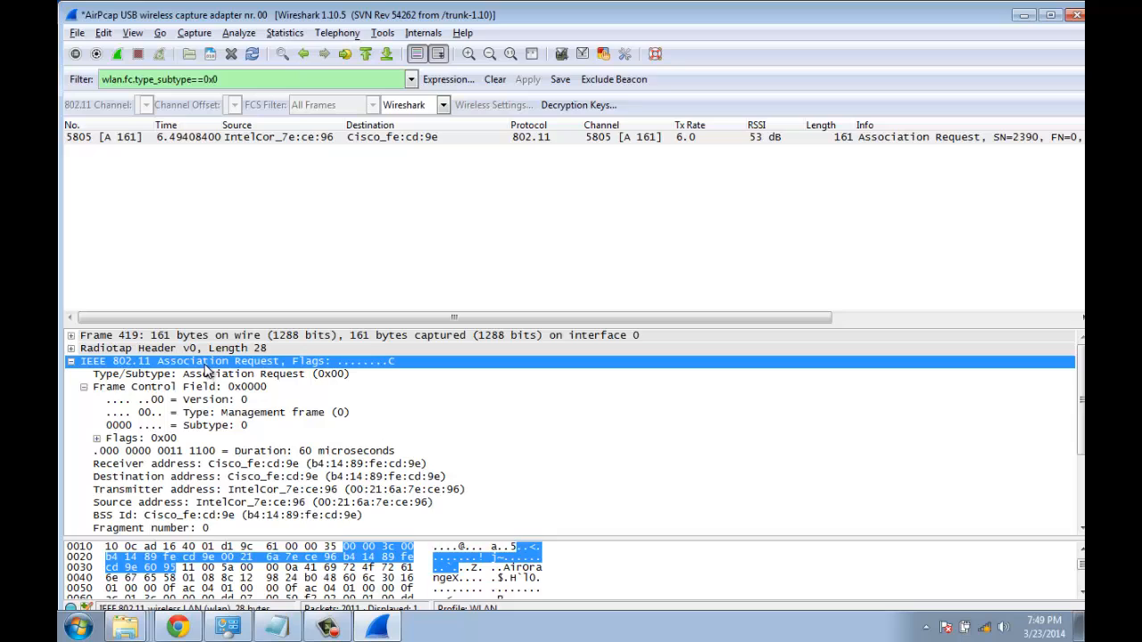
left_click(268, 378)
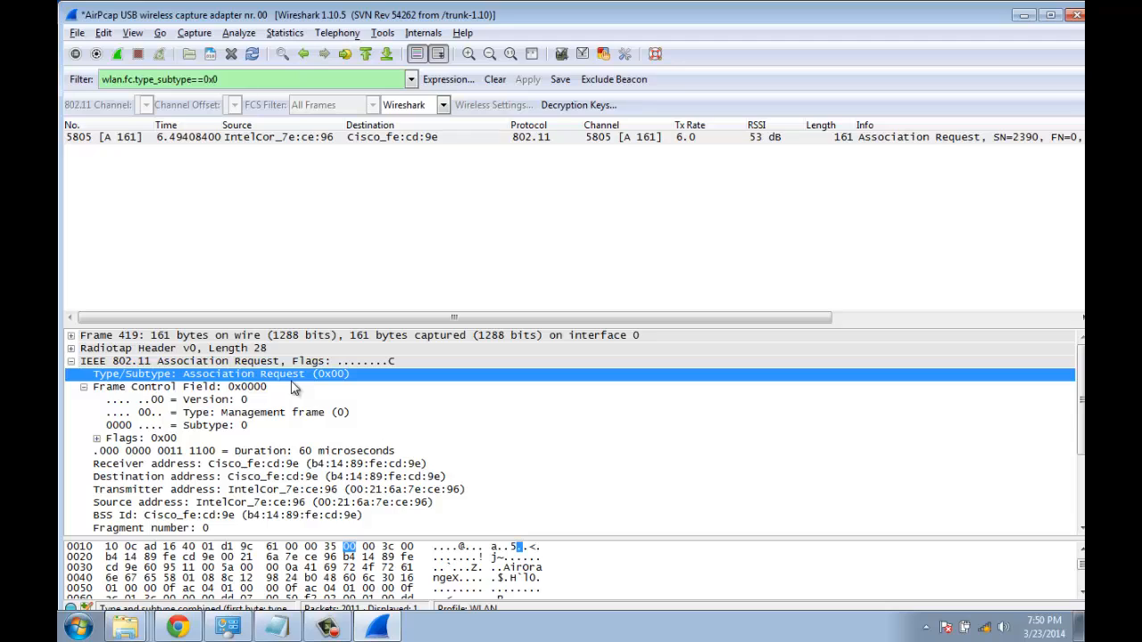
left_click(231, 413)
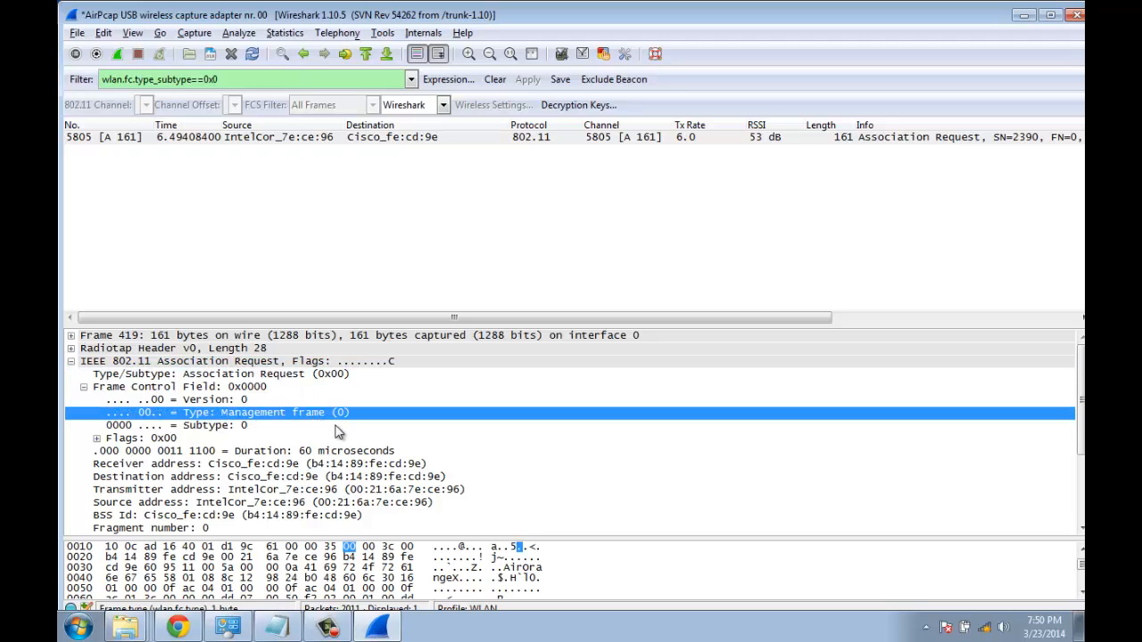
Copy the Association Response Frame filter wlan.fc.type_subtype==0x01 from Notepad and apply it as Wireshark's display filter
left_click(279, 629)
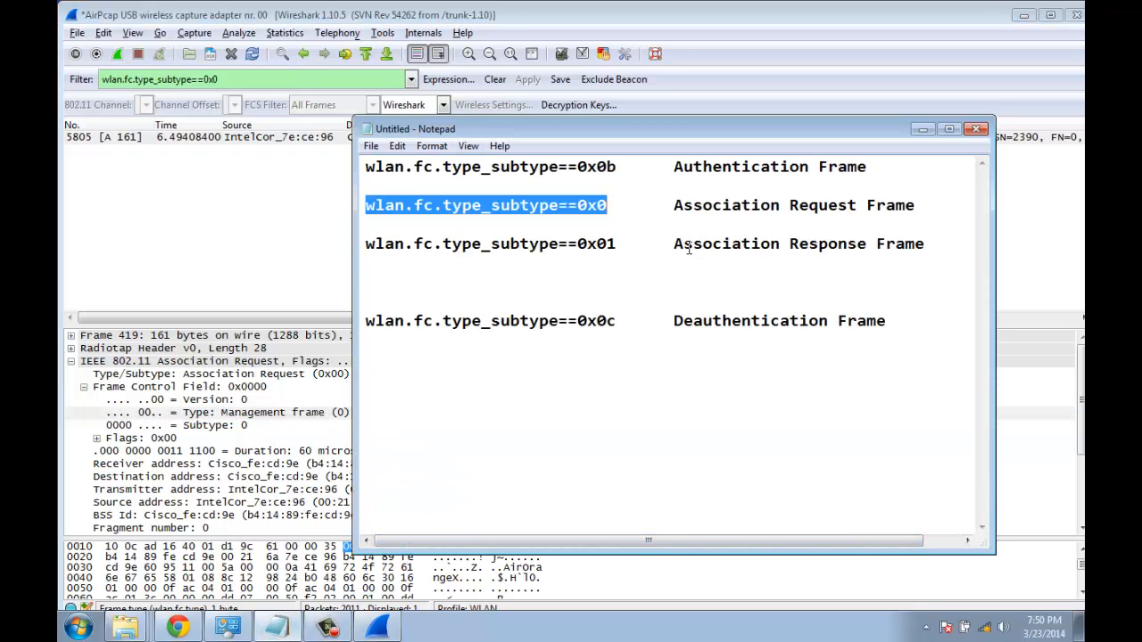
left_click_drag(675, 239, 934, 237)
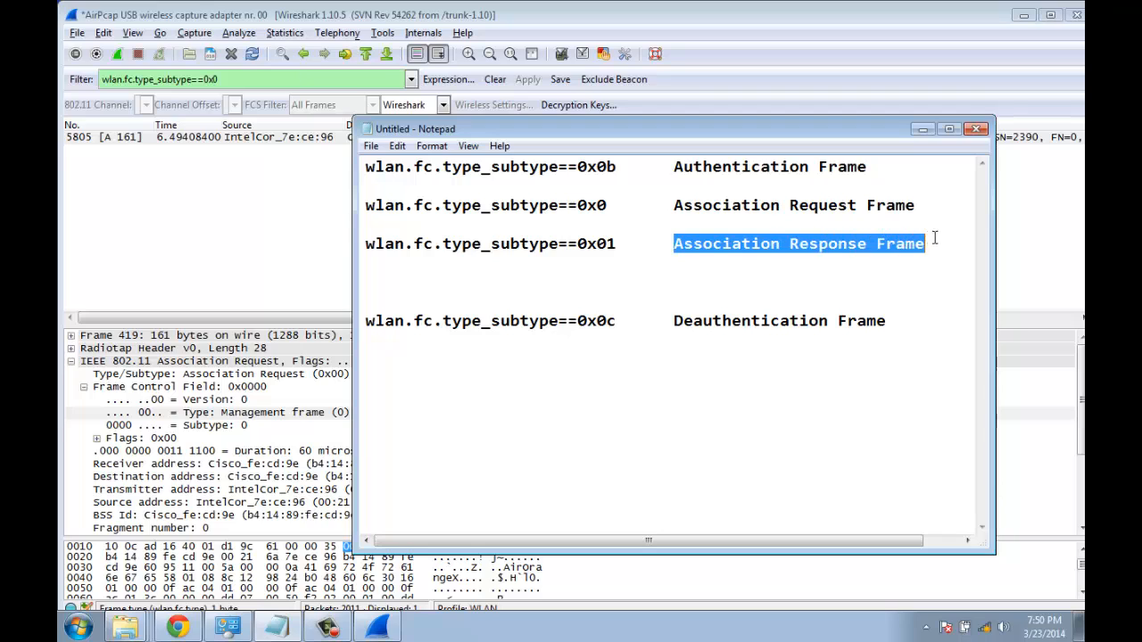
left_click_drag(616, 247, 372, 248)
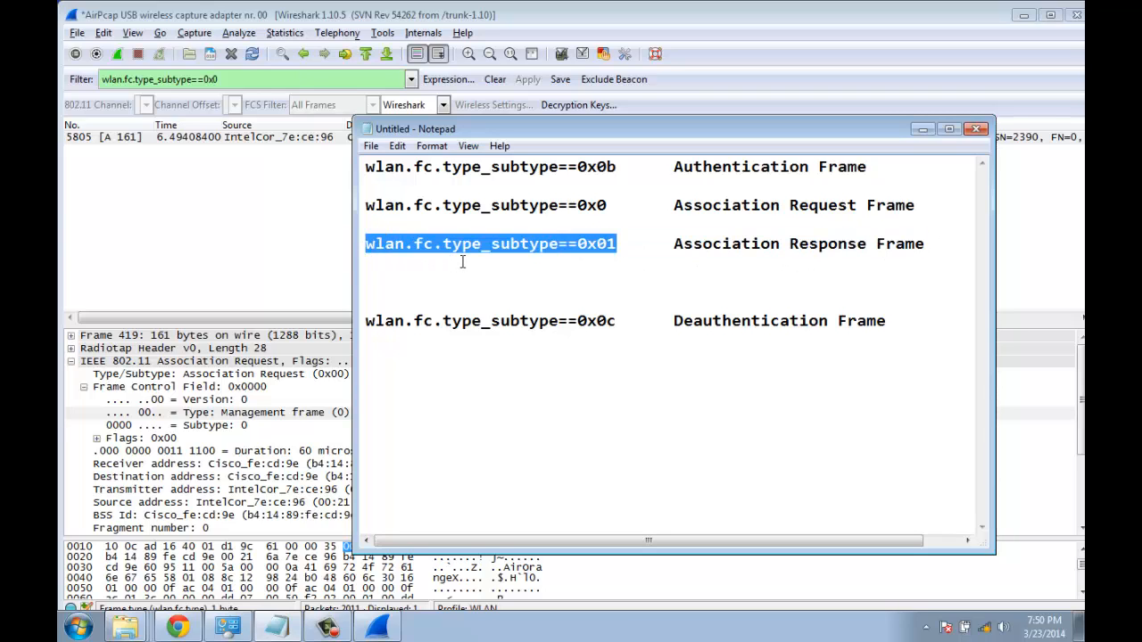
right_click(486, 245)
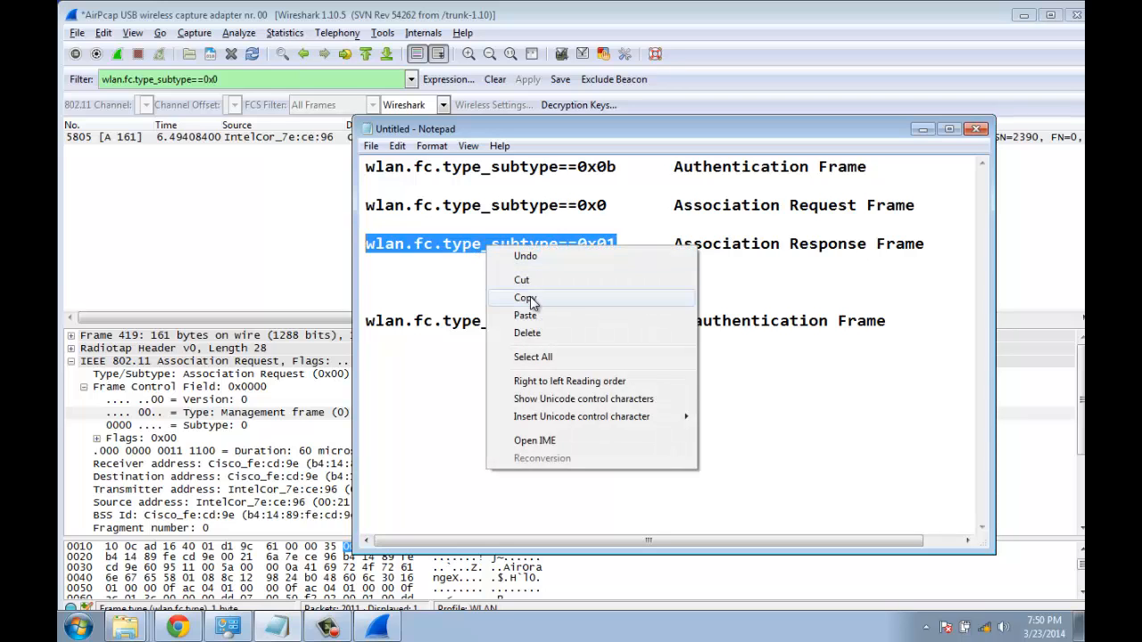
left_click(526, 299)
left_click(364, 79)
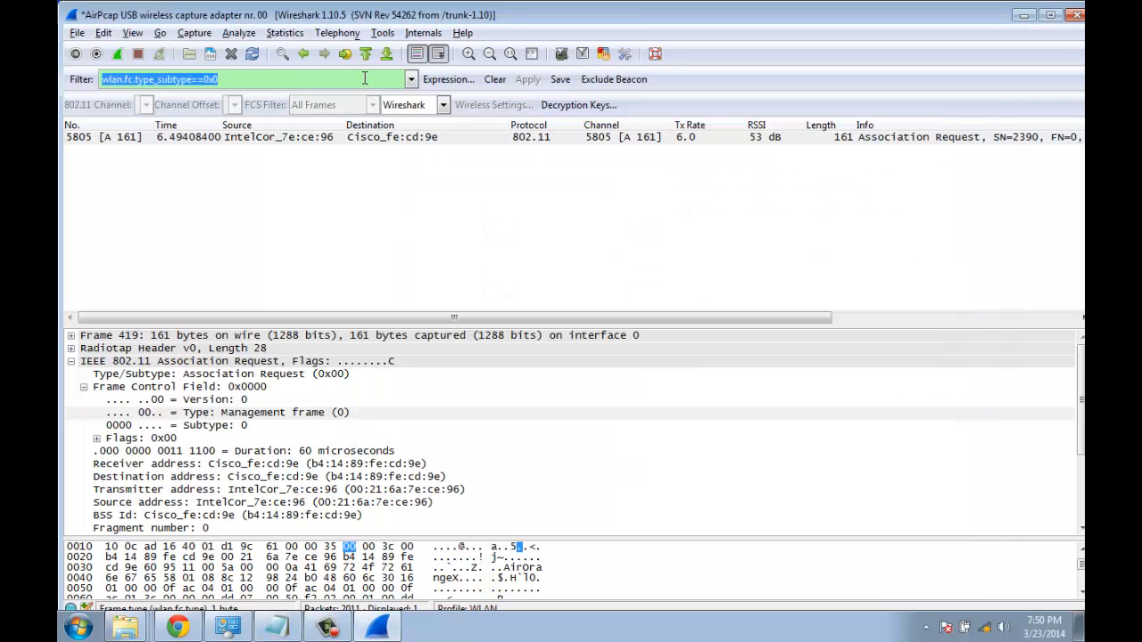
right_click(364, 78)
left_click(395, 111)
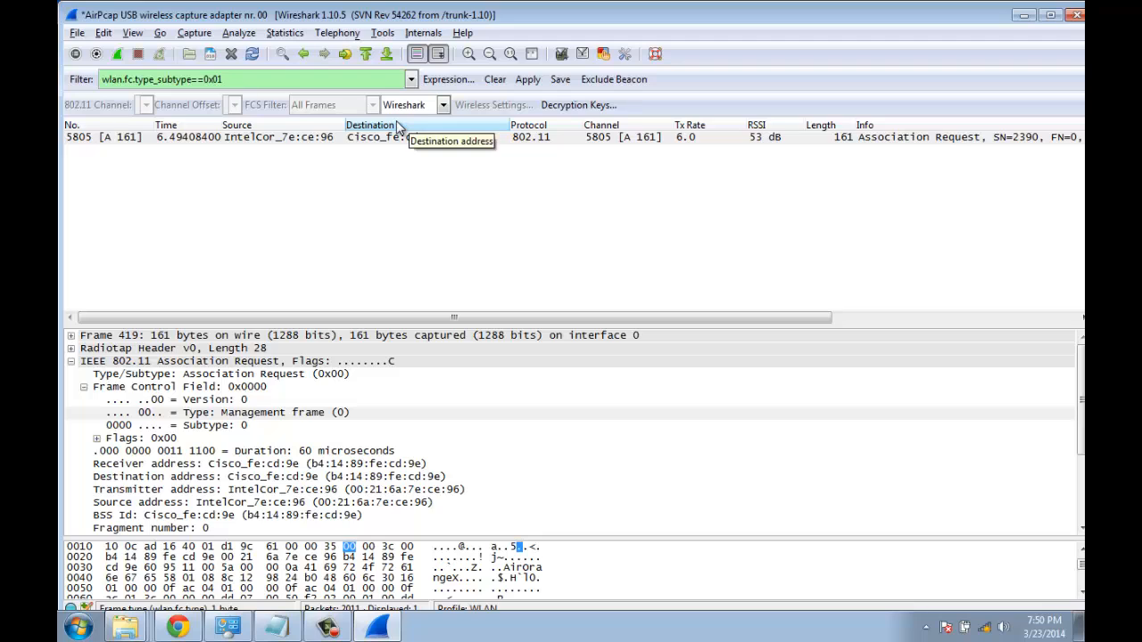
key("Return")
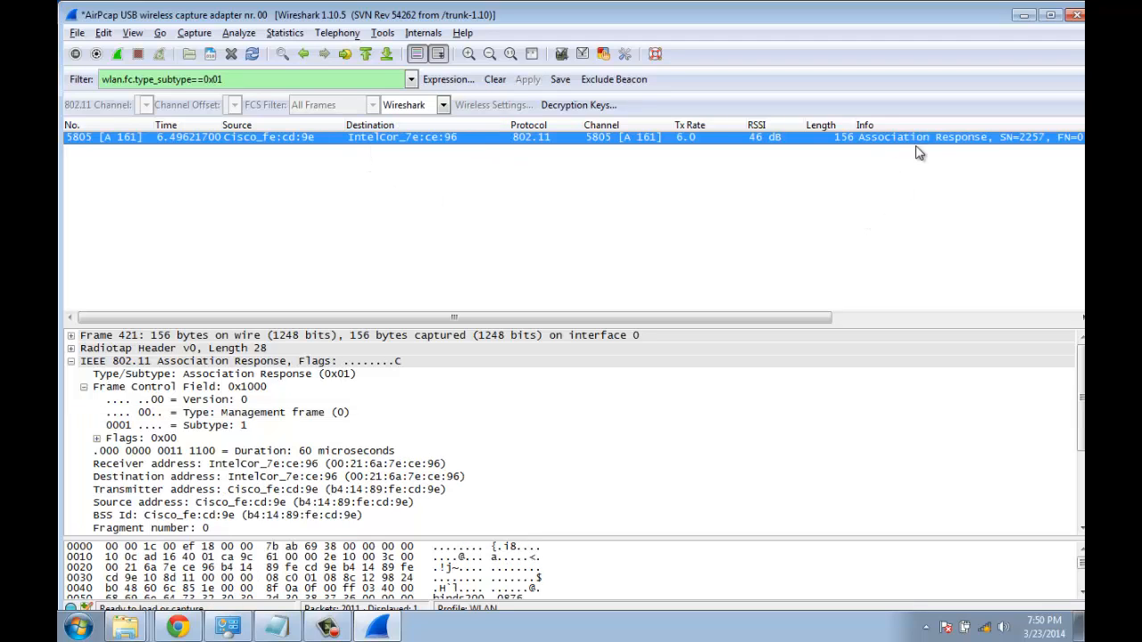
Examine the association response frame's type/subtype and frame control type, plus the status code and association ID in its fixed parameters
left_click(203, 362)
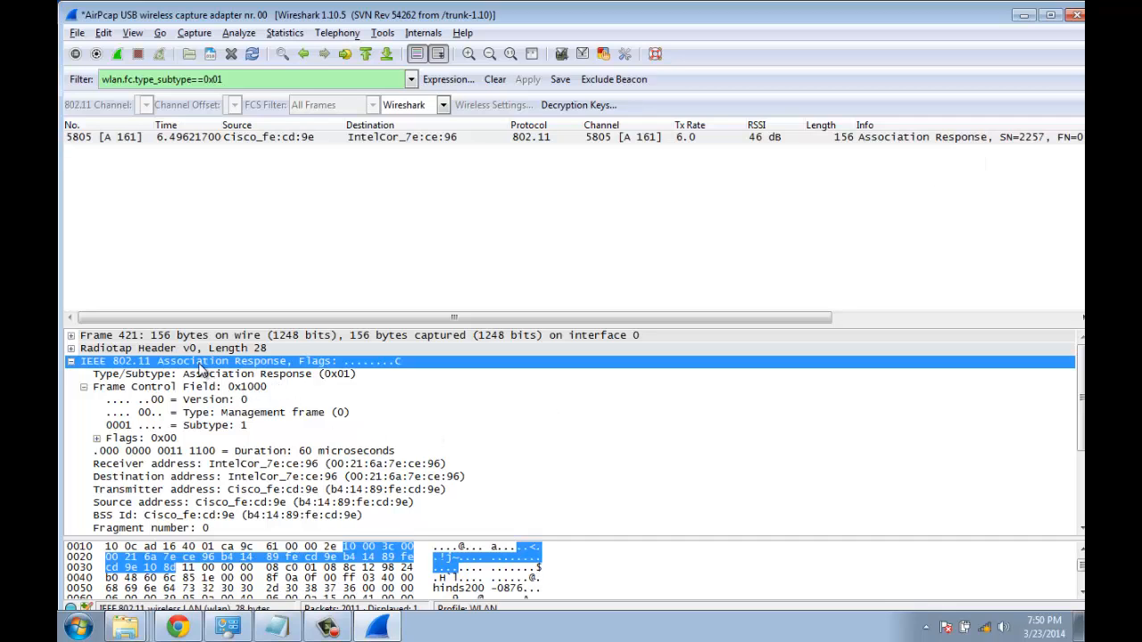
left_click(263, 376)
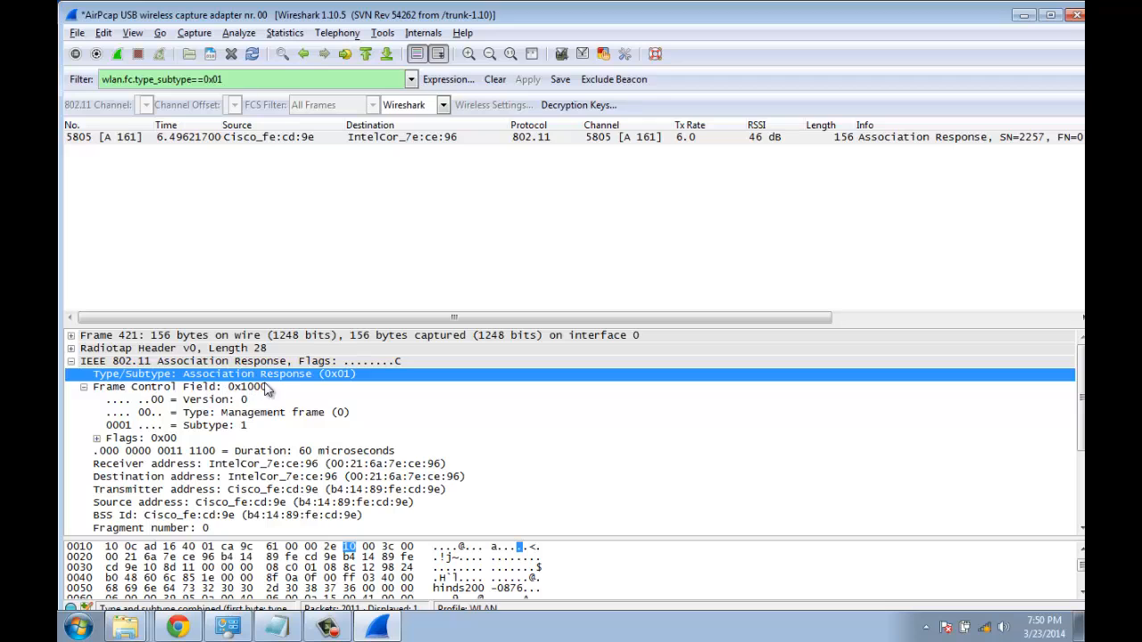
left_click(291, 414)
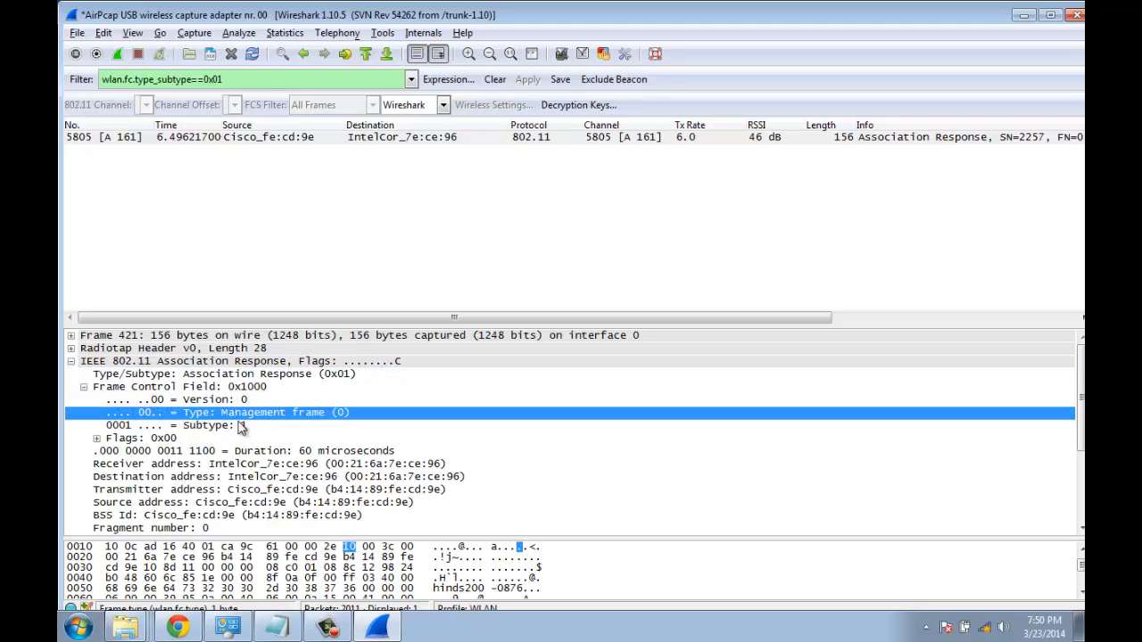
scroll(360, 431, "down", 3)
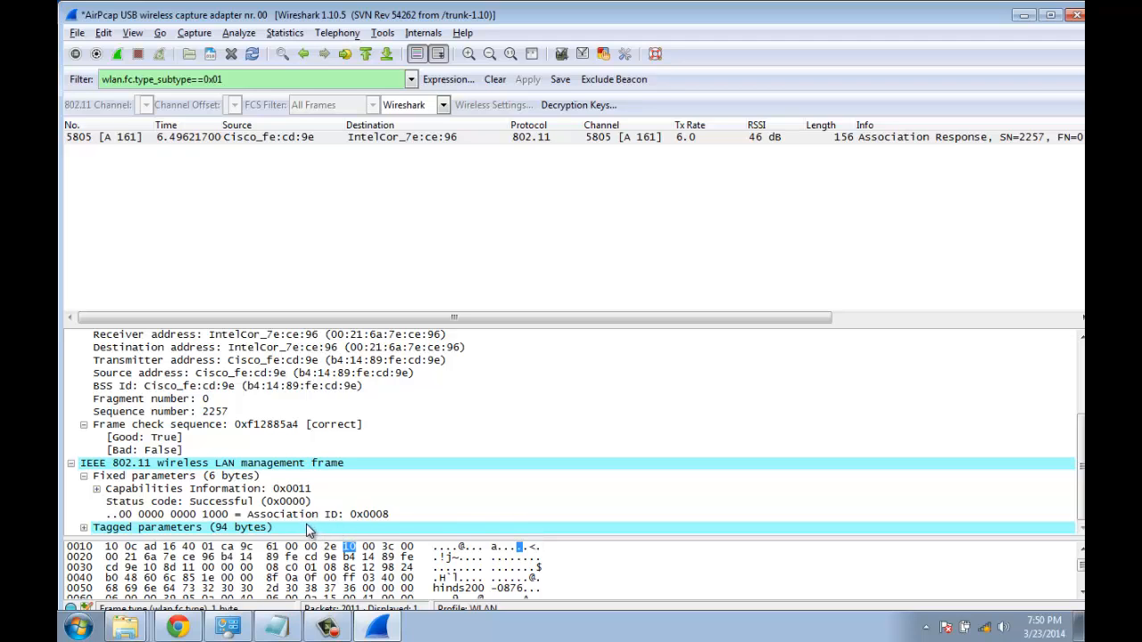
left_click(255, 506)
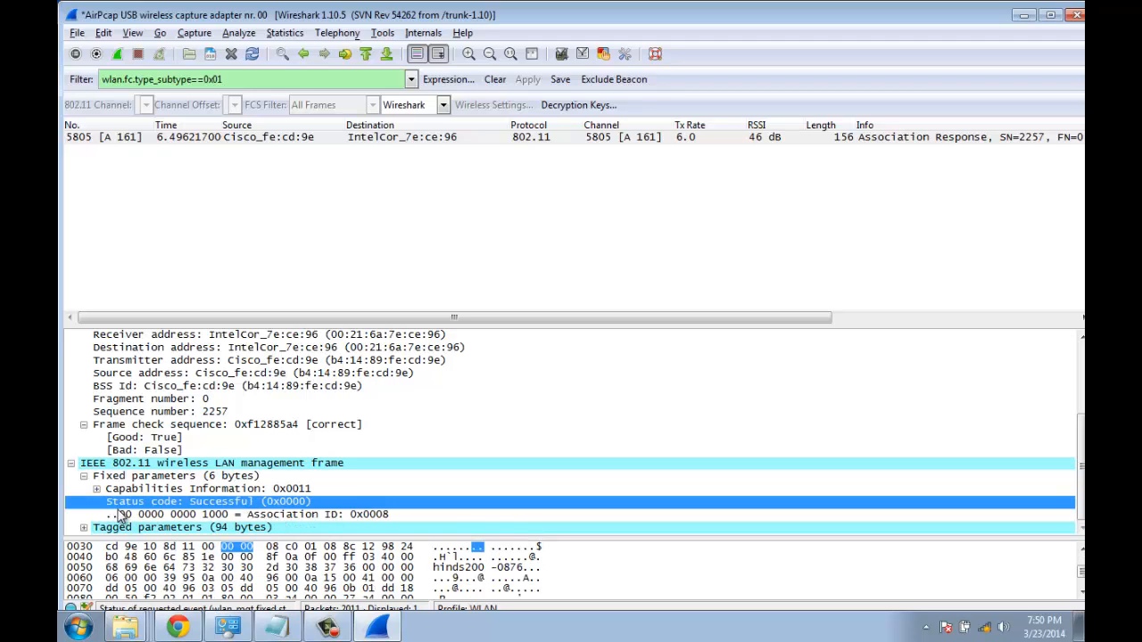
left_click(238, 516)
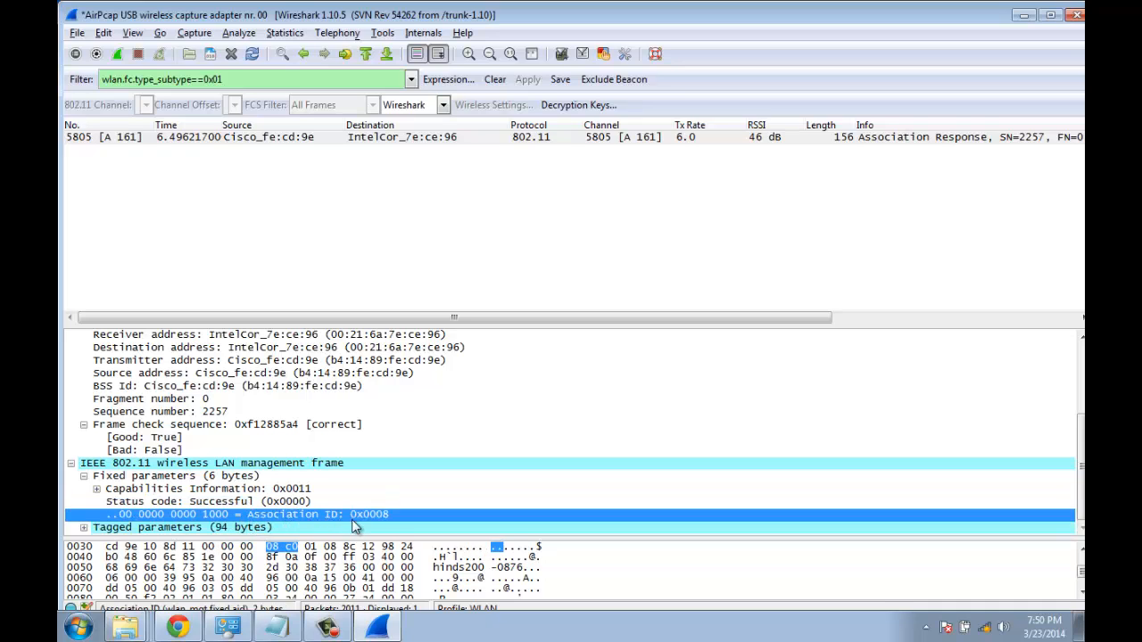
Copy the Deauthentication Frame filter wlan.fc.type_subtype==0x0c from Notepad and apply it as Wireshark's display filter
left_click(279, 628)
left_click_drag(678, 325, 894, 331)
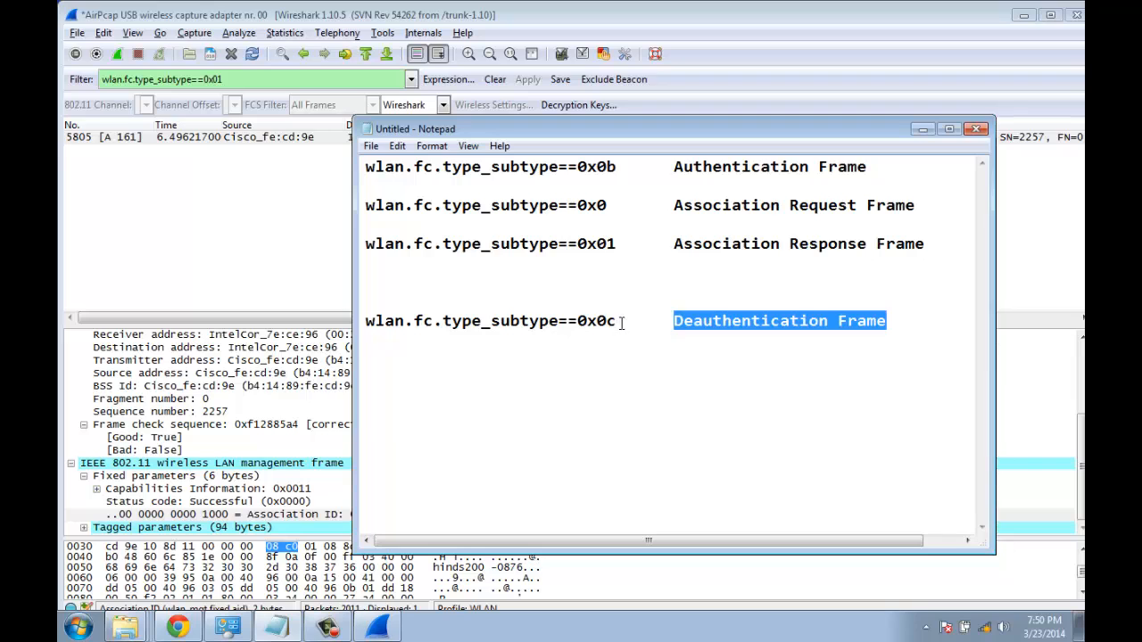
left_click_drag(617, 323, 367, 328)
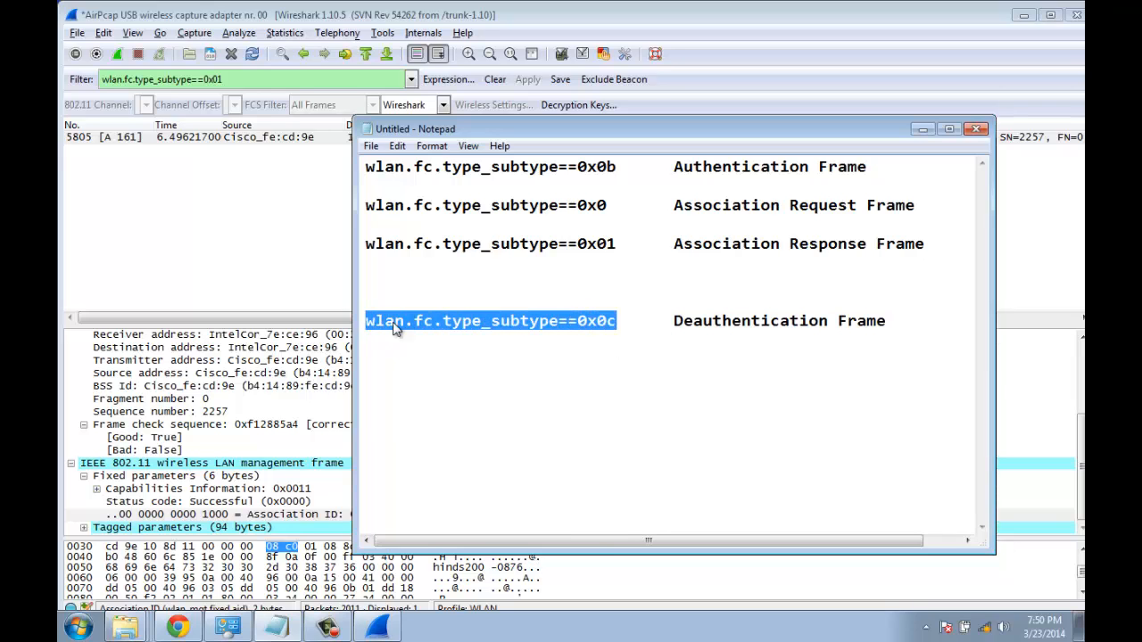
right_click(396, 329)
left_click(434, 375)
left_click(346, 80)
right_click(346, 80)
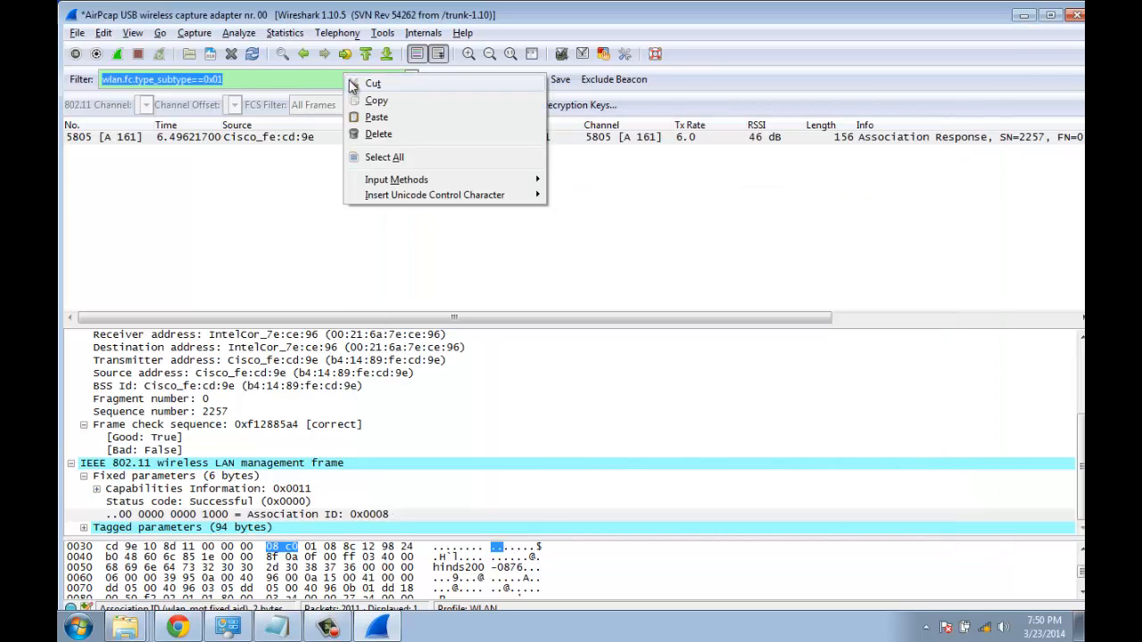
left_click(376, 118)
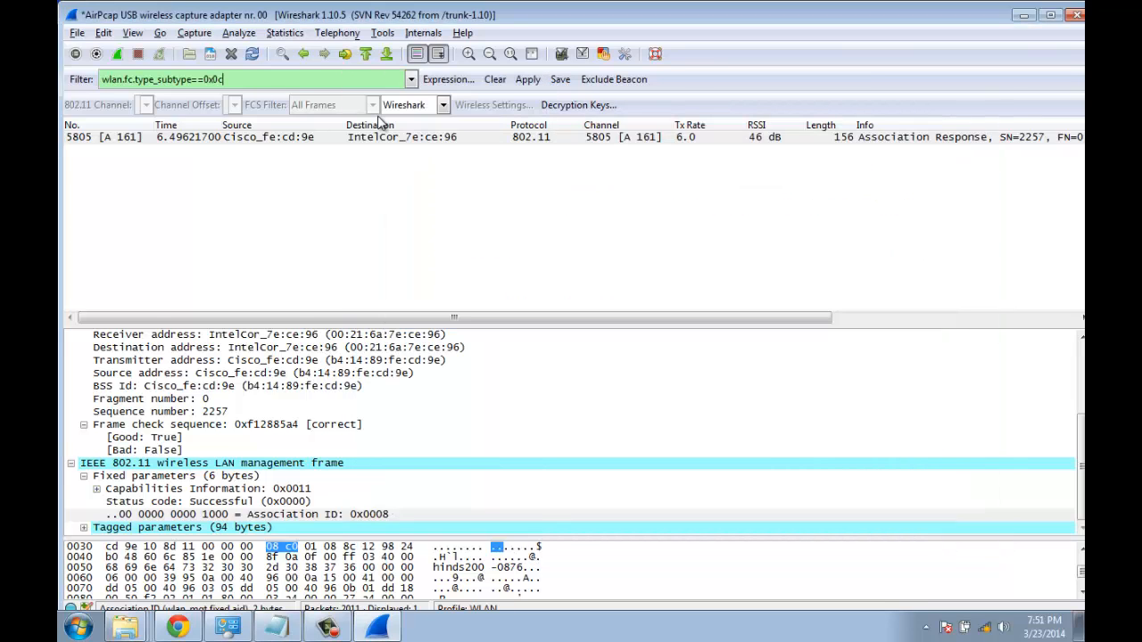
key("Return")
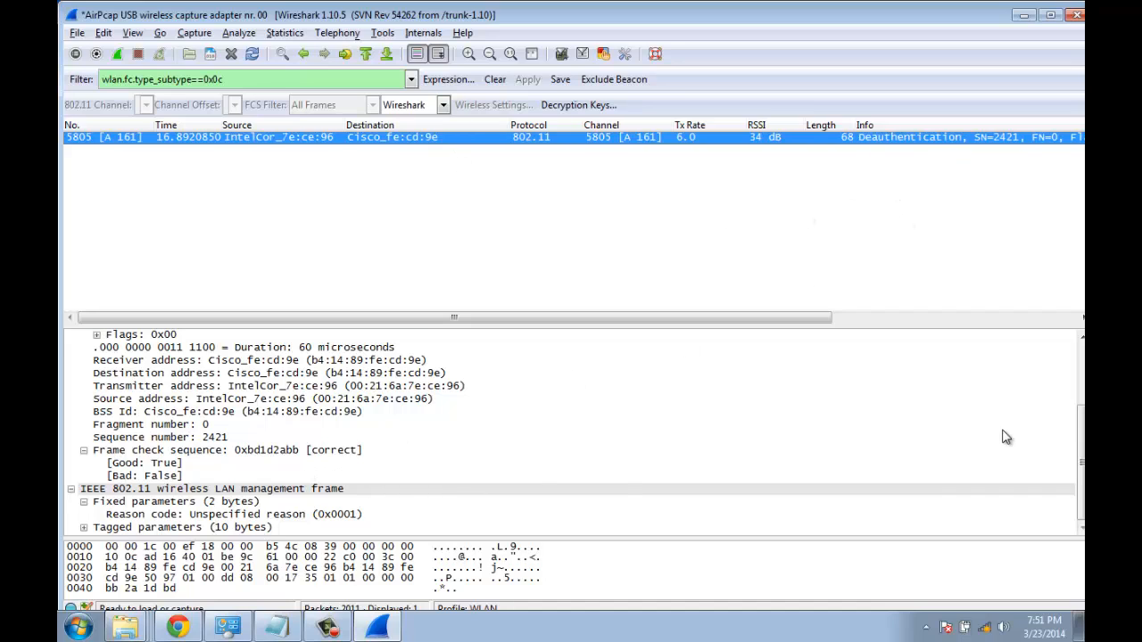
Examine the deauthentication frame's type/subtype and frame control type, plus the reason code in its fixed parameters
left_click_drag(1081, 437, 1082, 378)
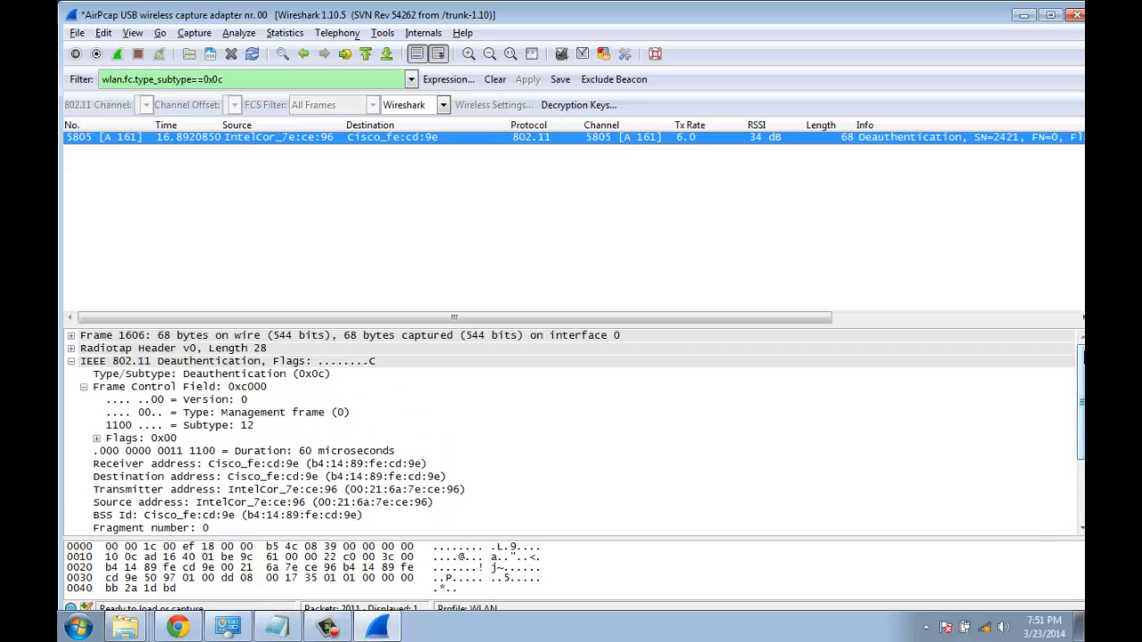
left_click(228, 362)
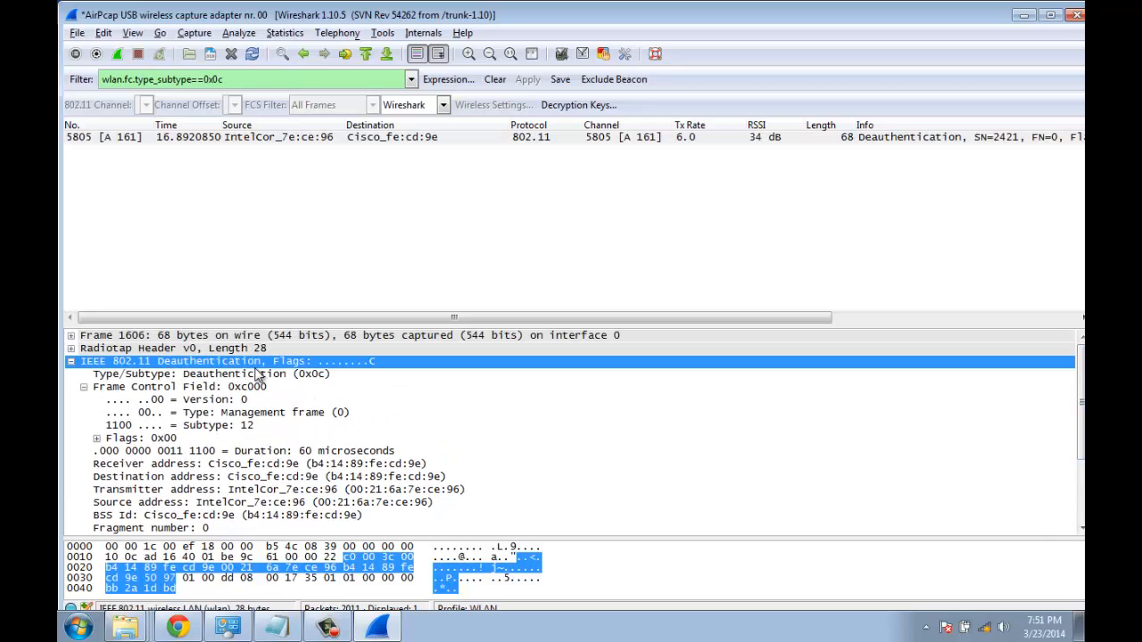
left_click(254, 375)
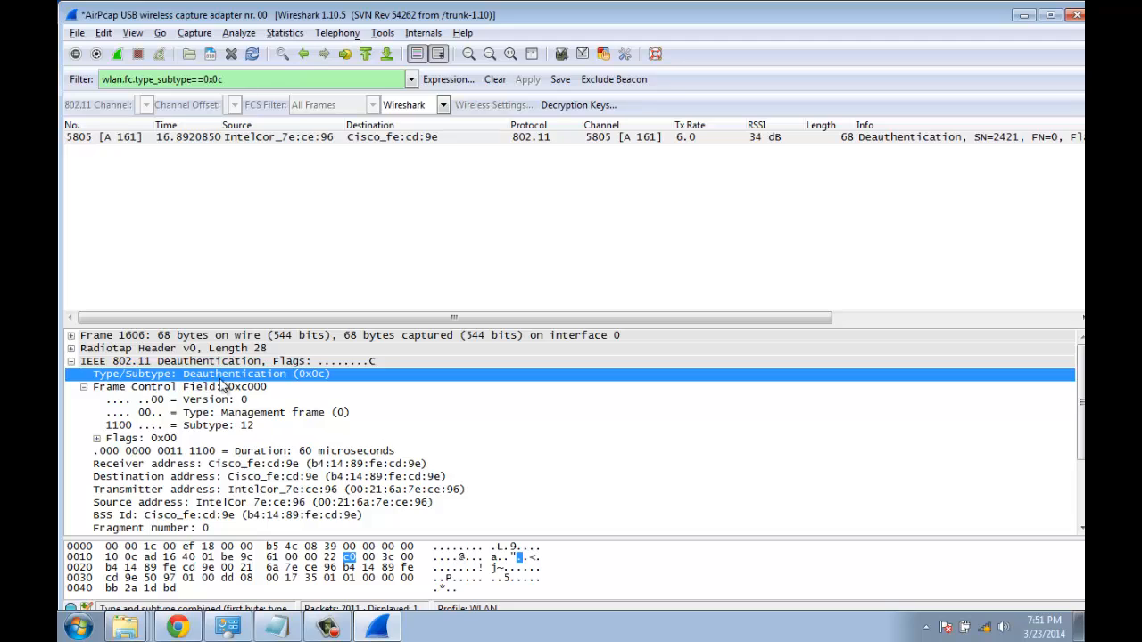
left_click(271, 415)
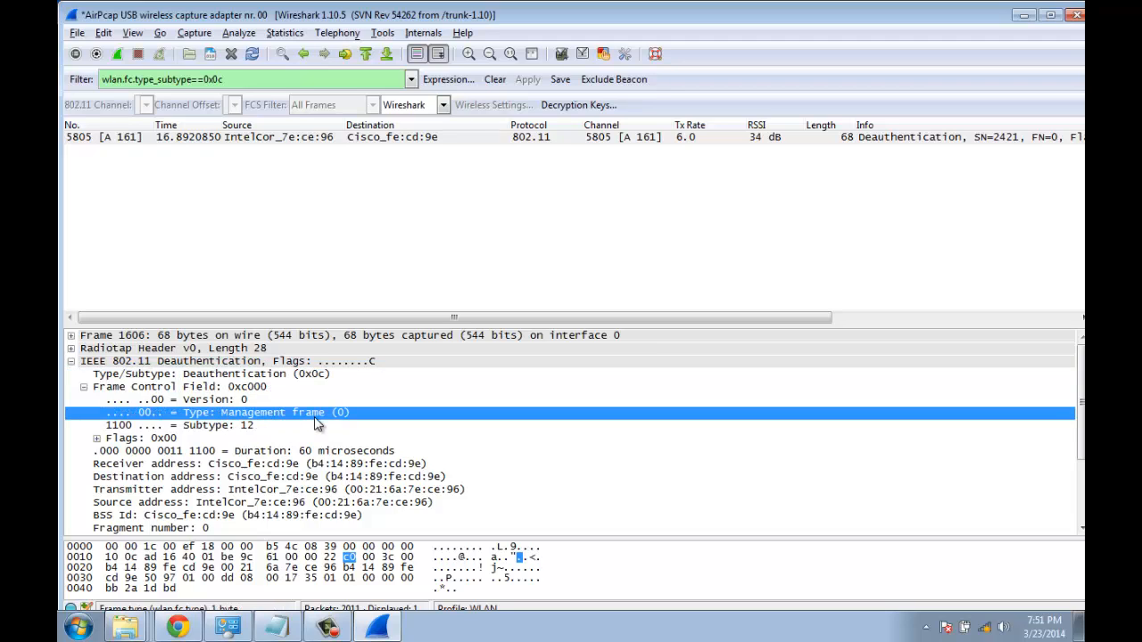
scroll(553, 486, "down", 3)
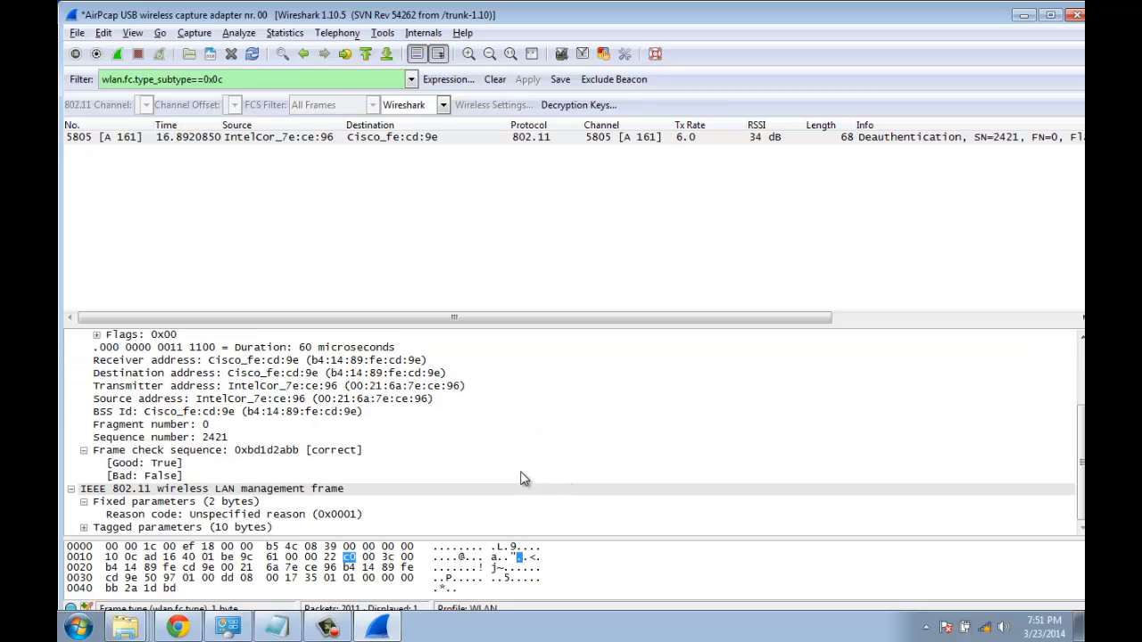
left_click(249, 515)
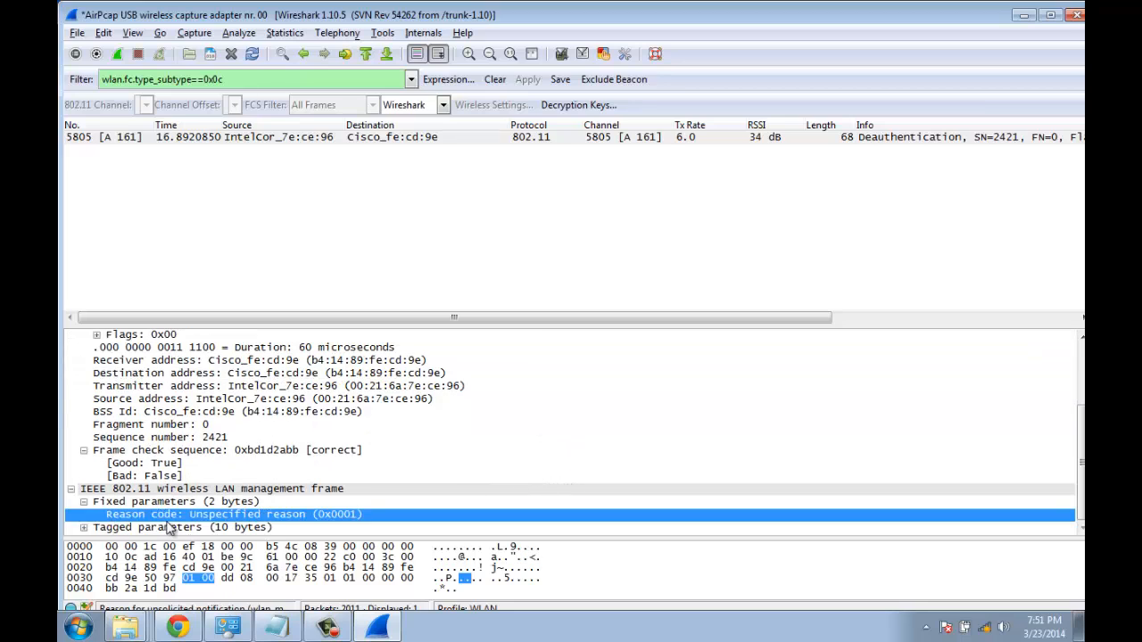